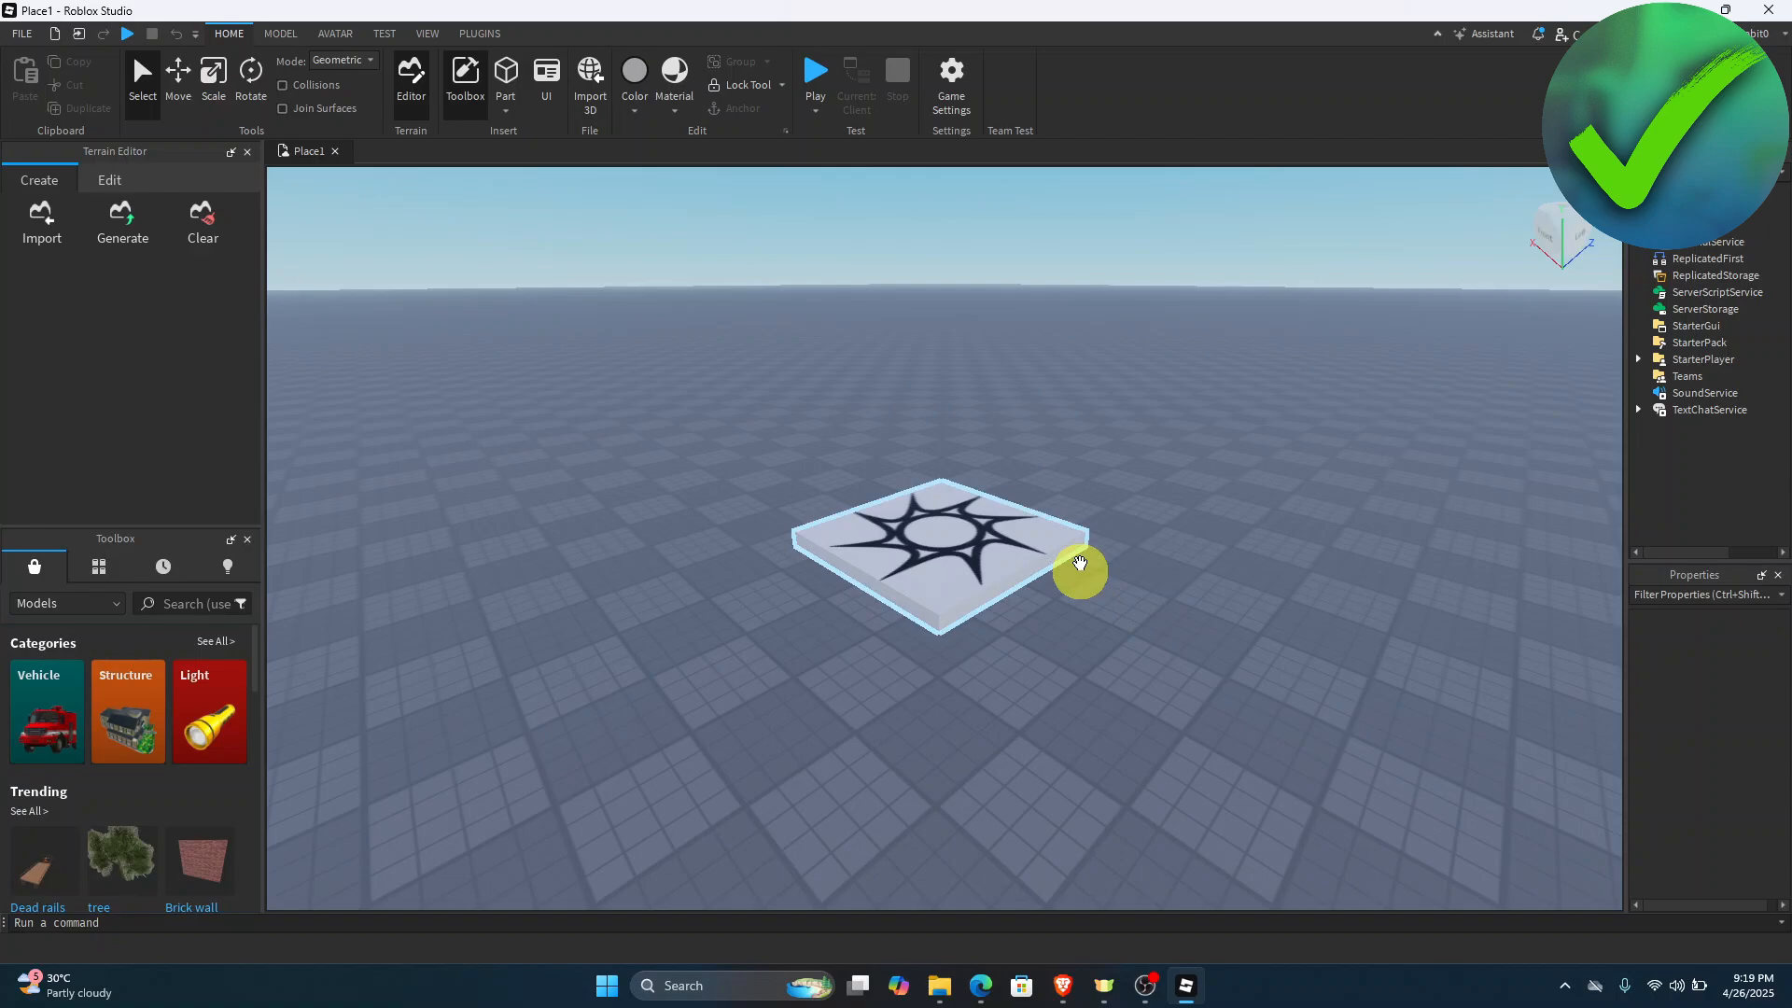
Step: Close the Terrain Editor and search the Toolbox models for "ACS official"
right_drag(1164, 355, 1163, 355)
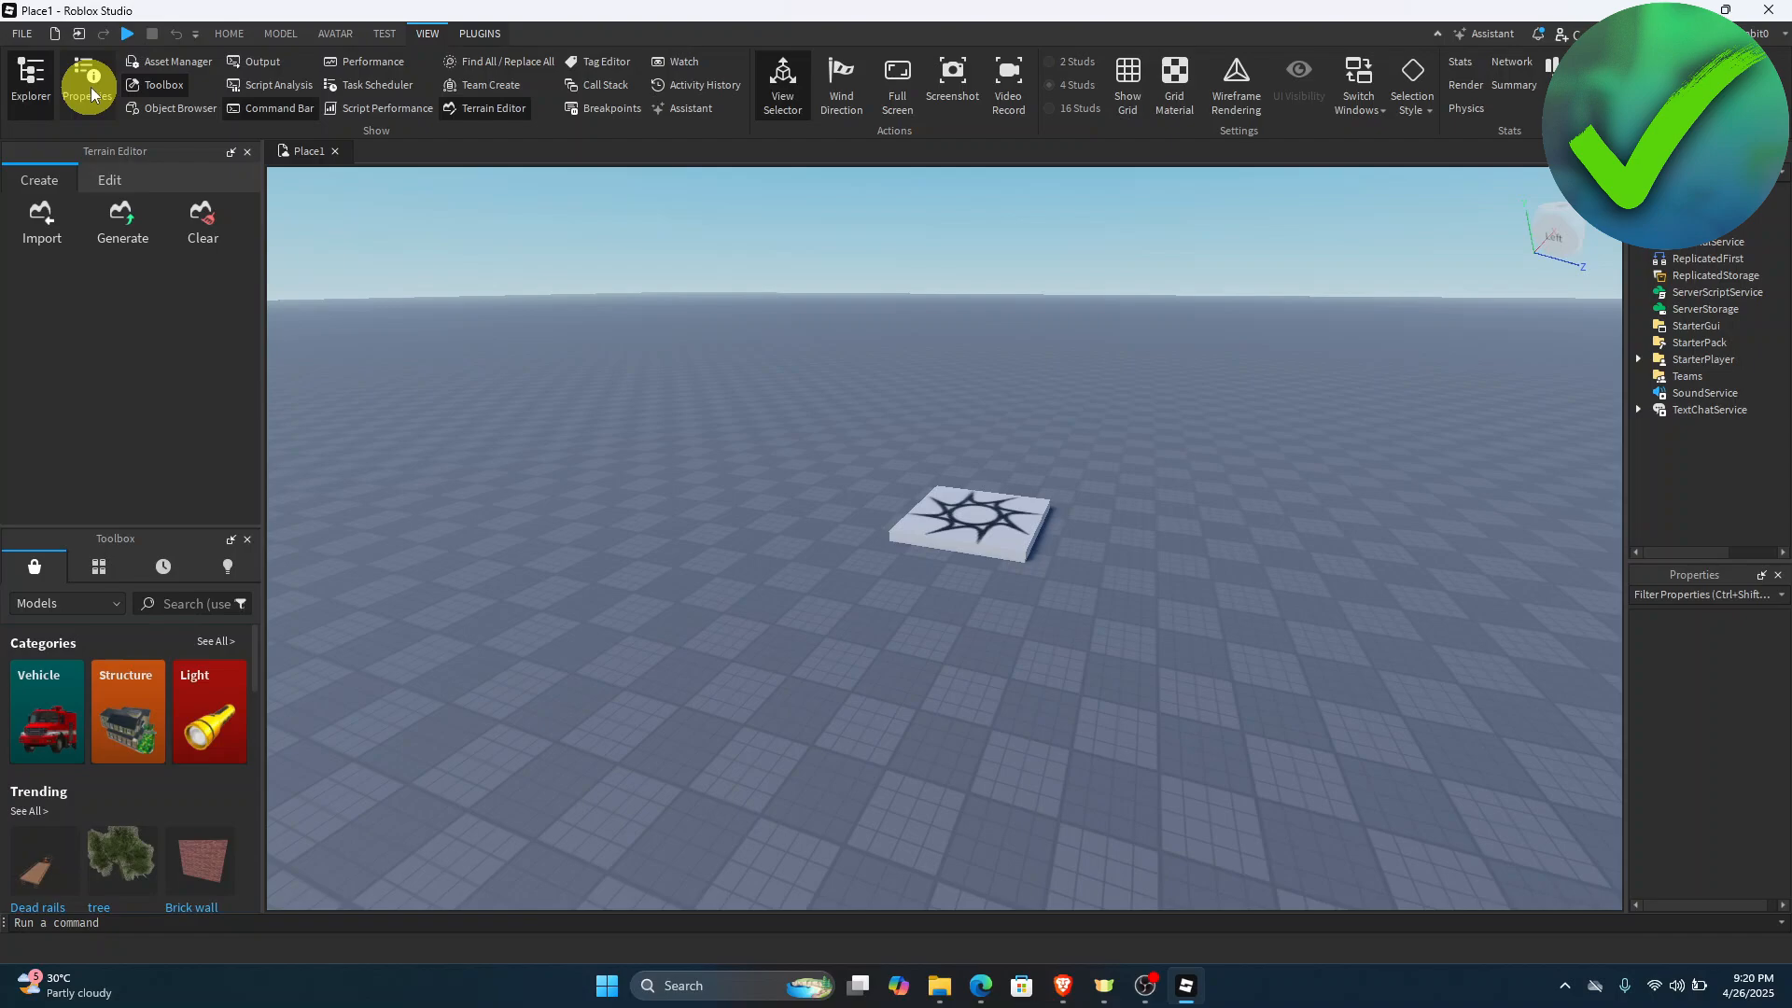
click(188, 213)
click(224, 247)
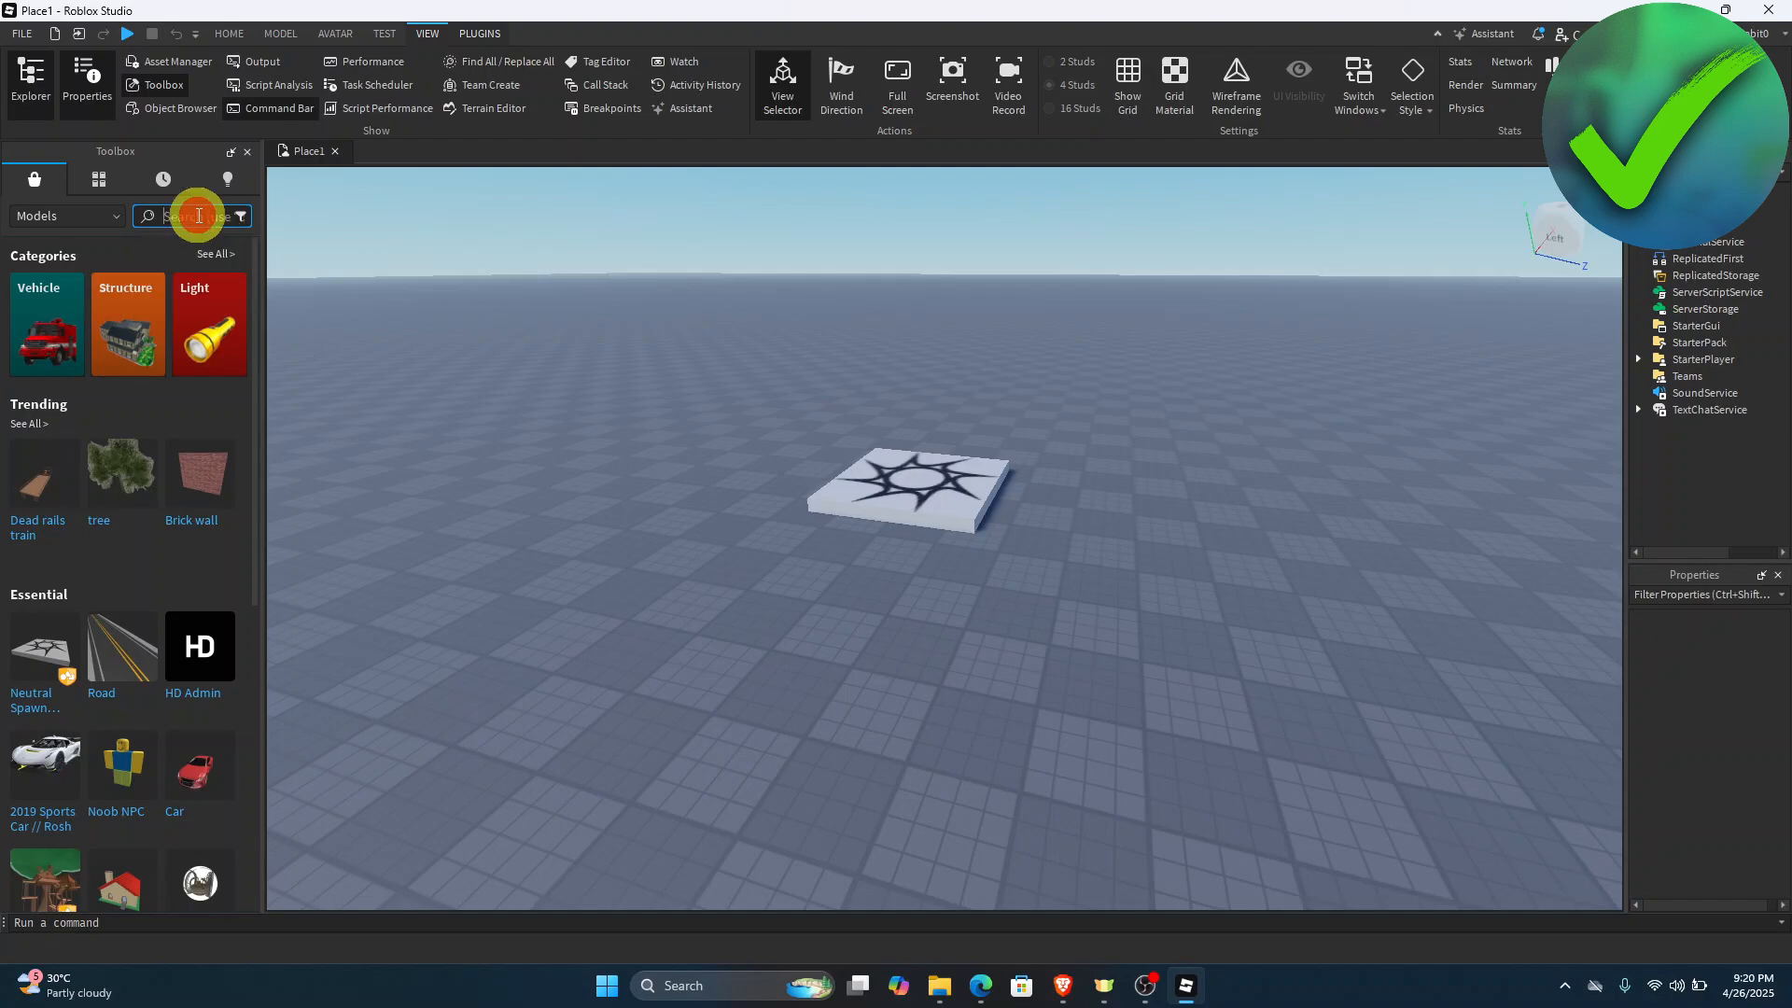
click(198, 215)
text(ACS official)
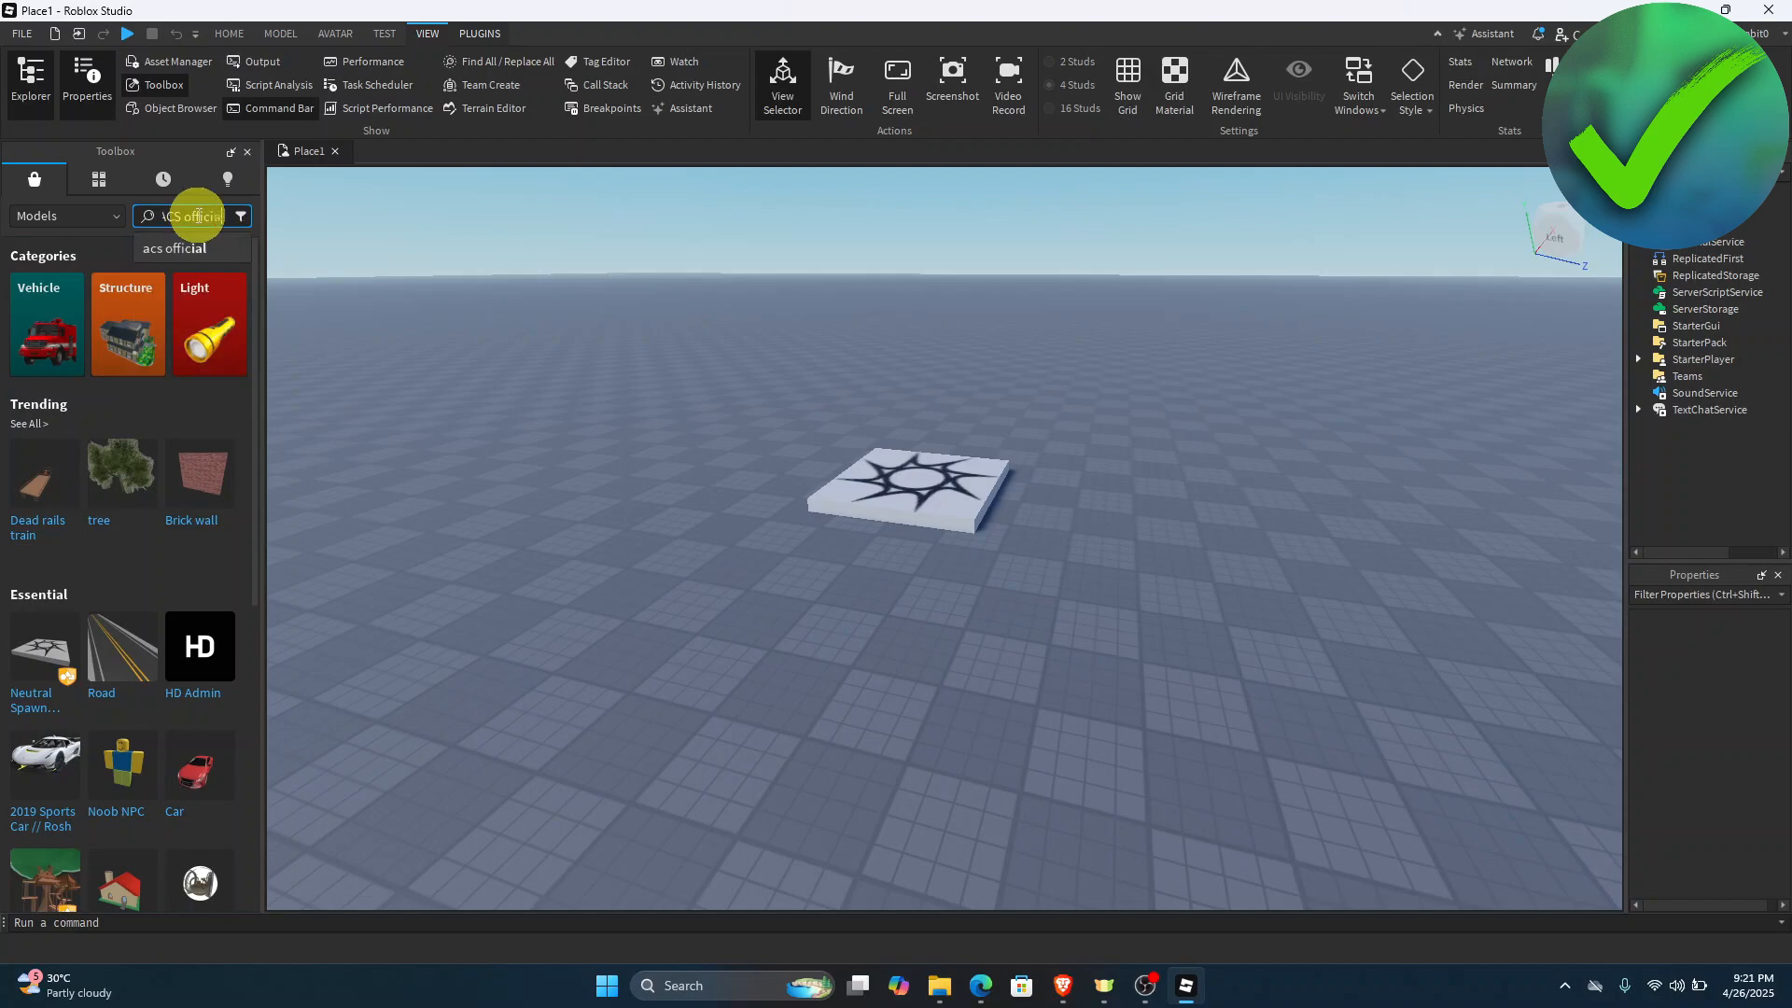
key(Return)
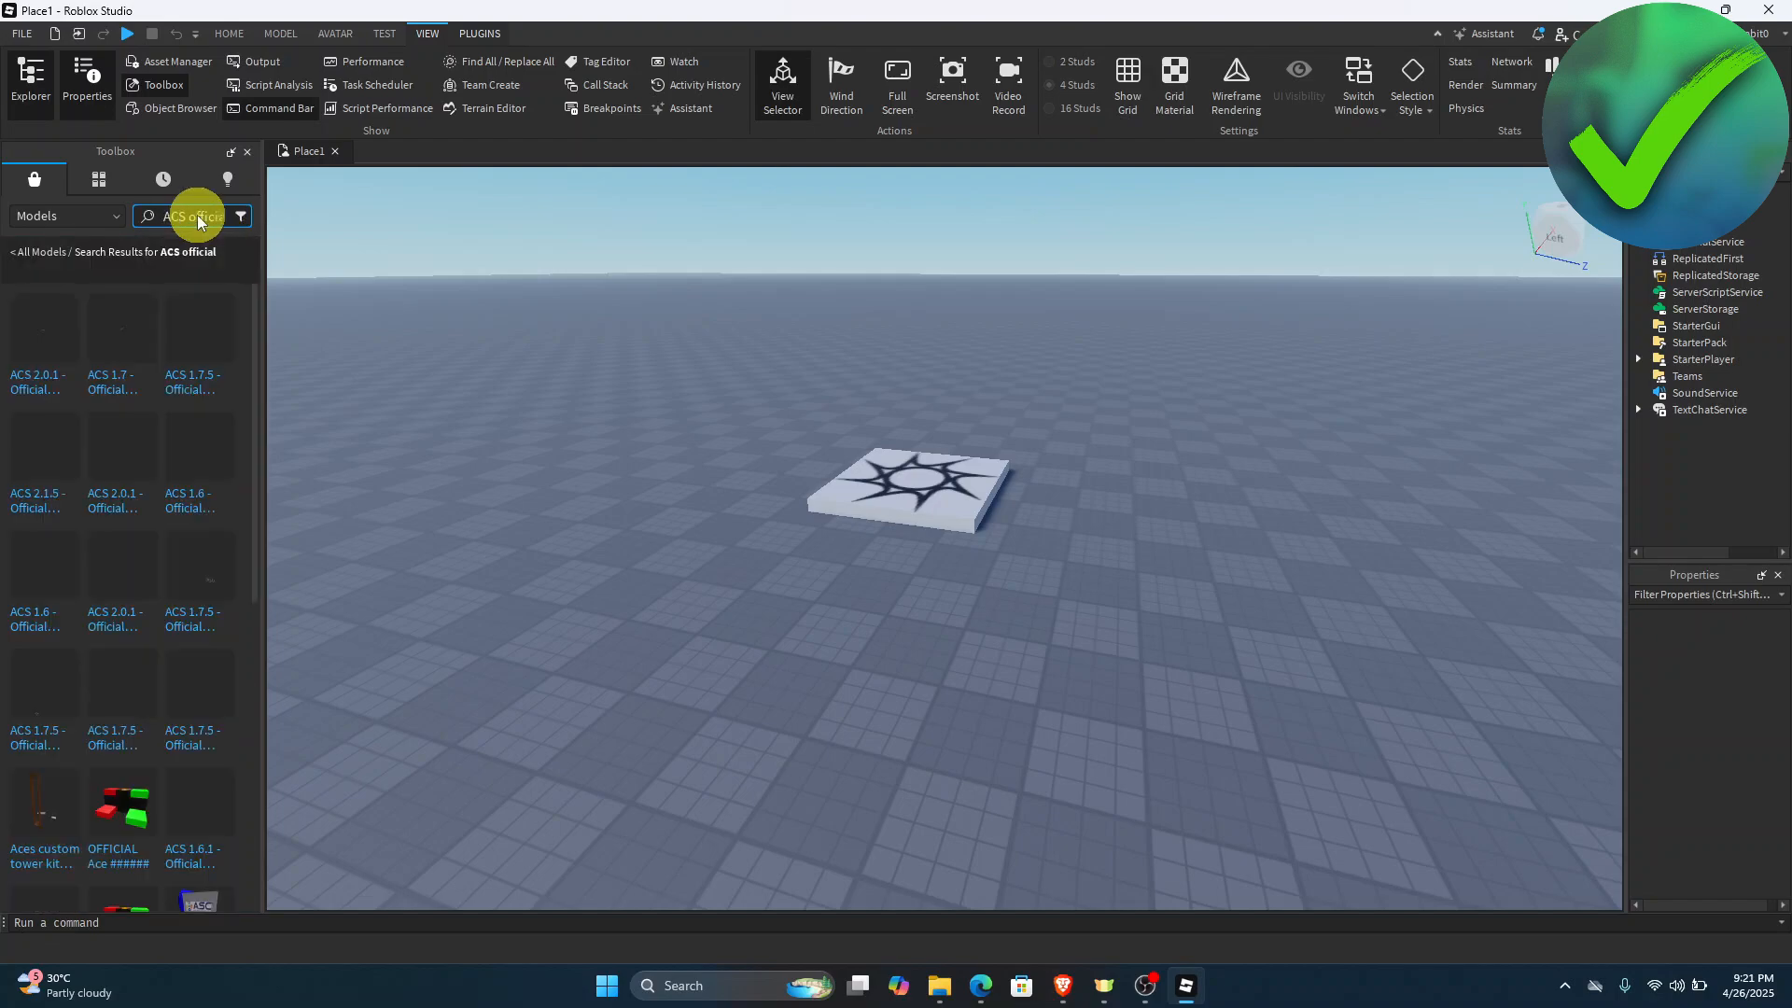
Step: Insert the ACS 2.0.1 - Official Release model from the search results, accepting its included scripts
mouse_move(45, 312)
mouse_move(220, 339)
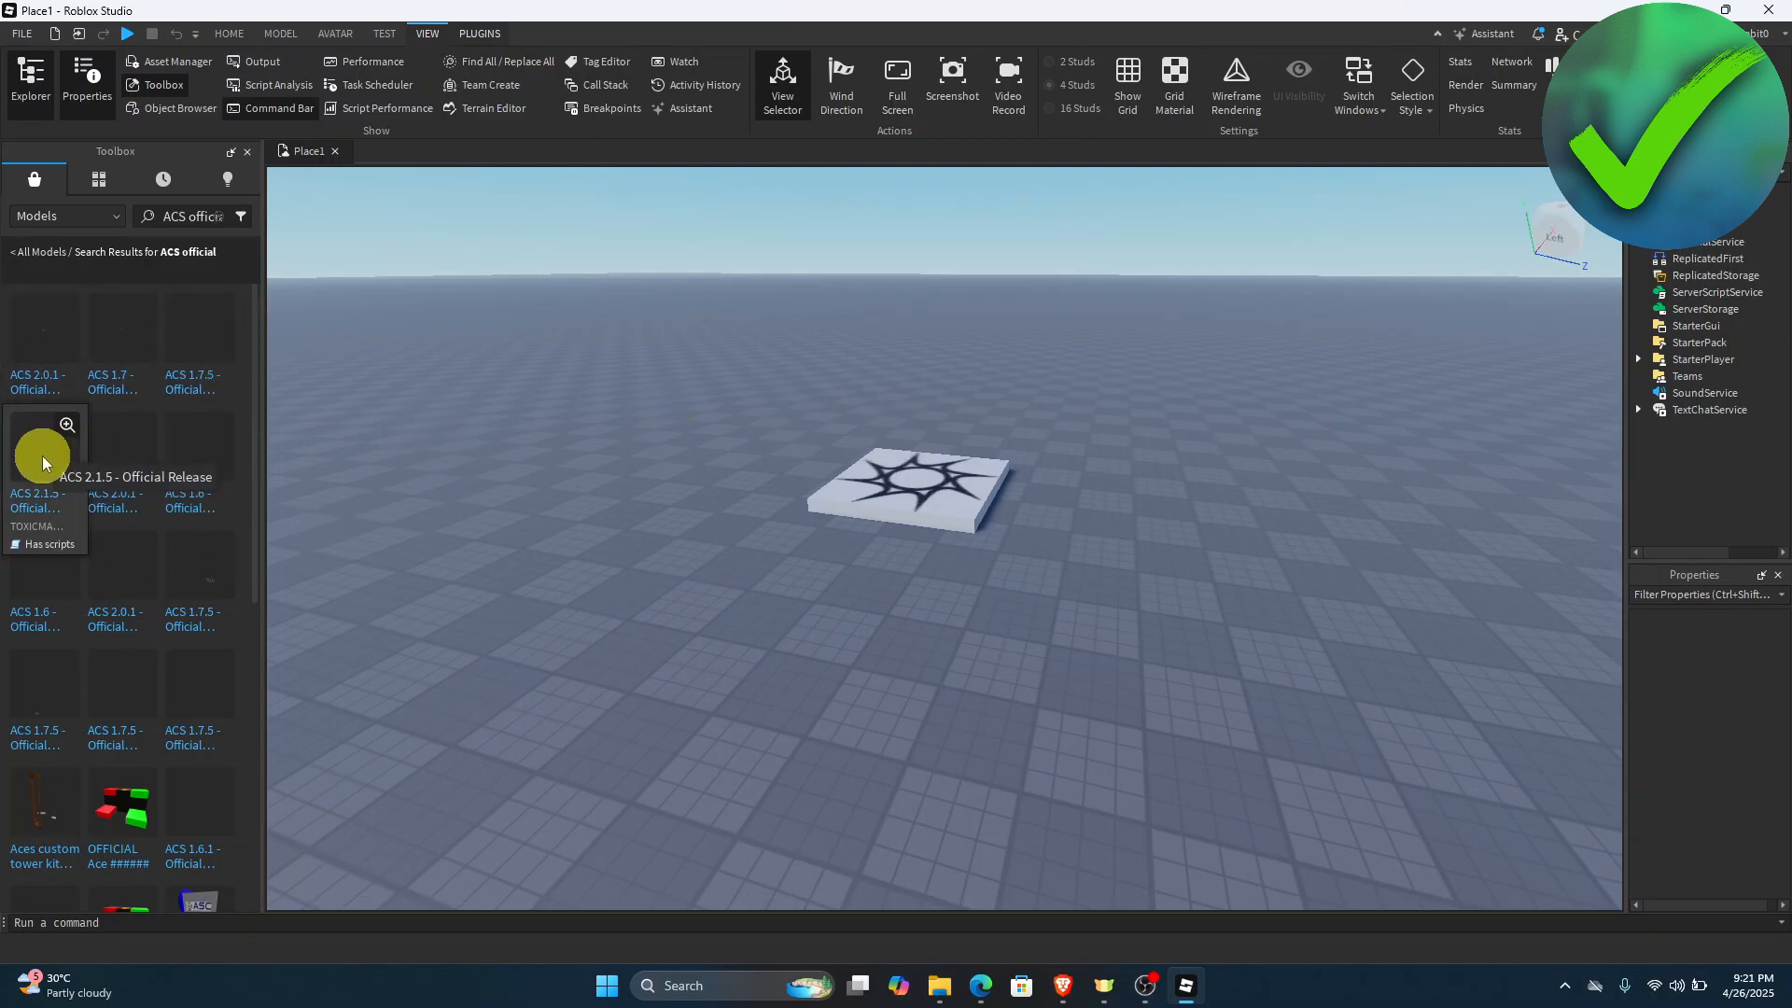
mouse_move(52, 344)
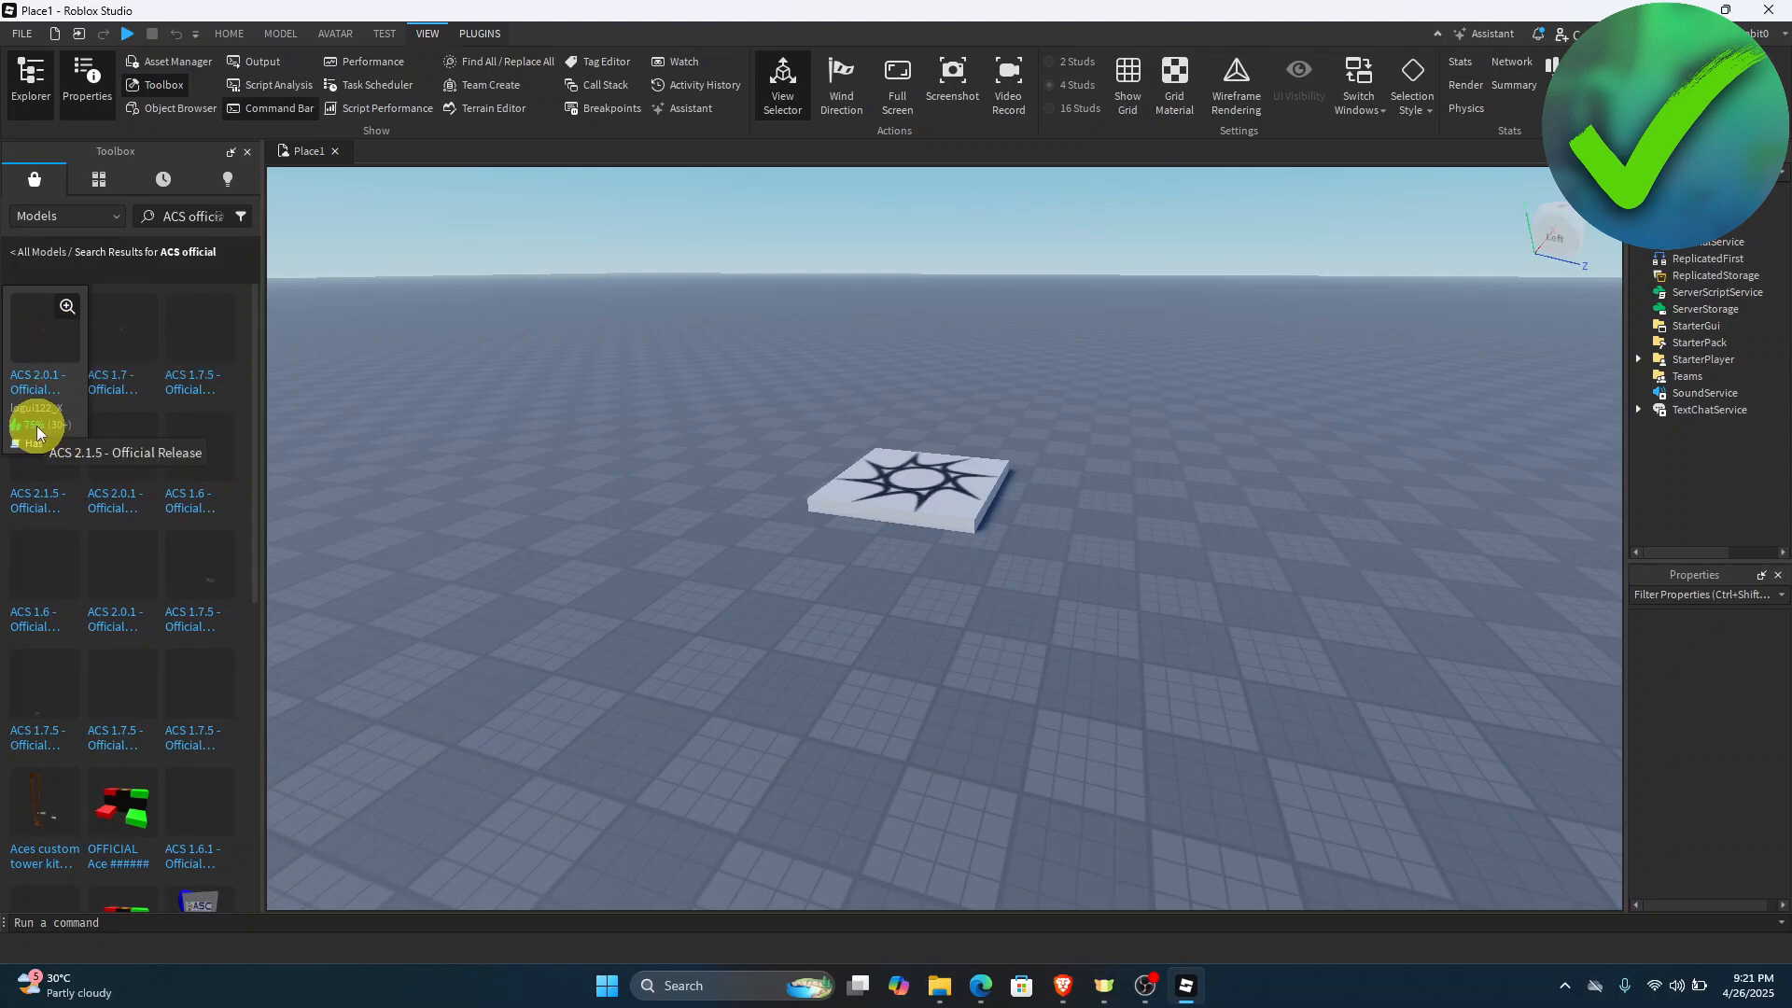
mouse_move(115, 349)
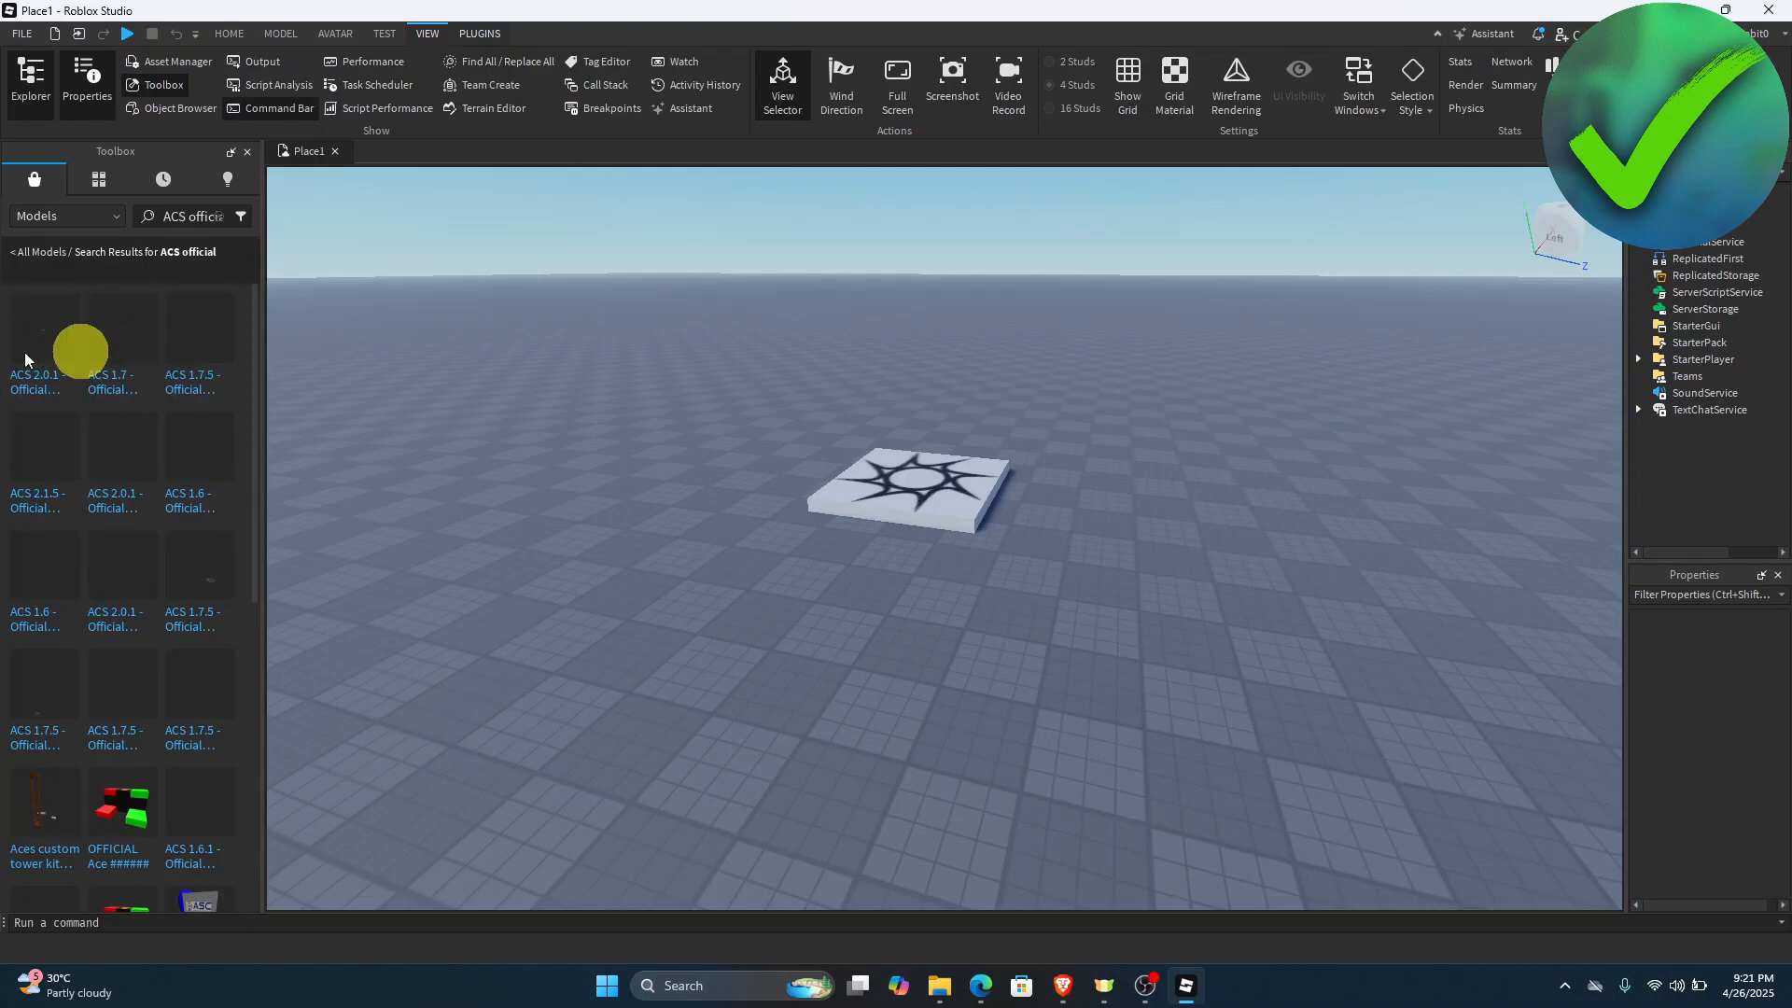
click(72, 349)
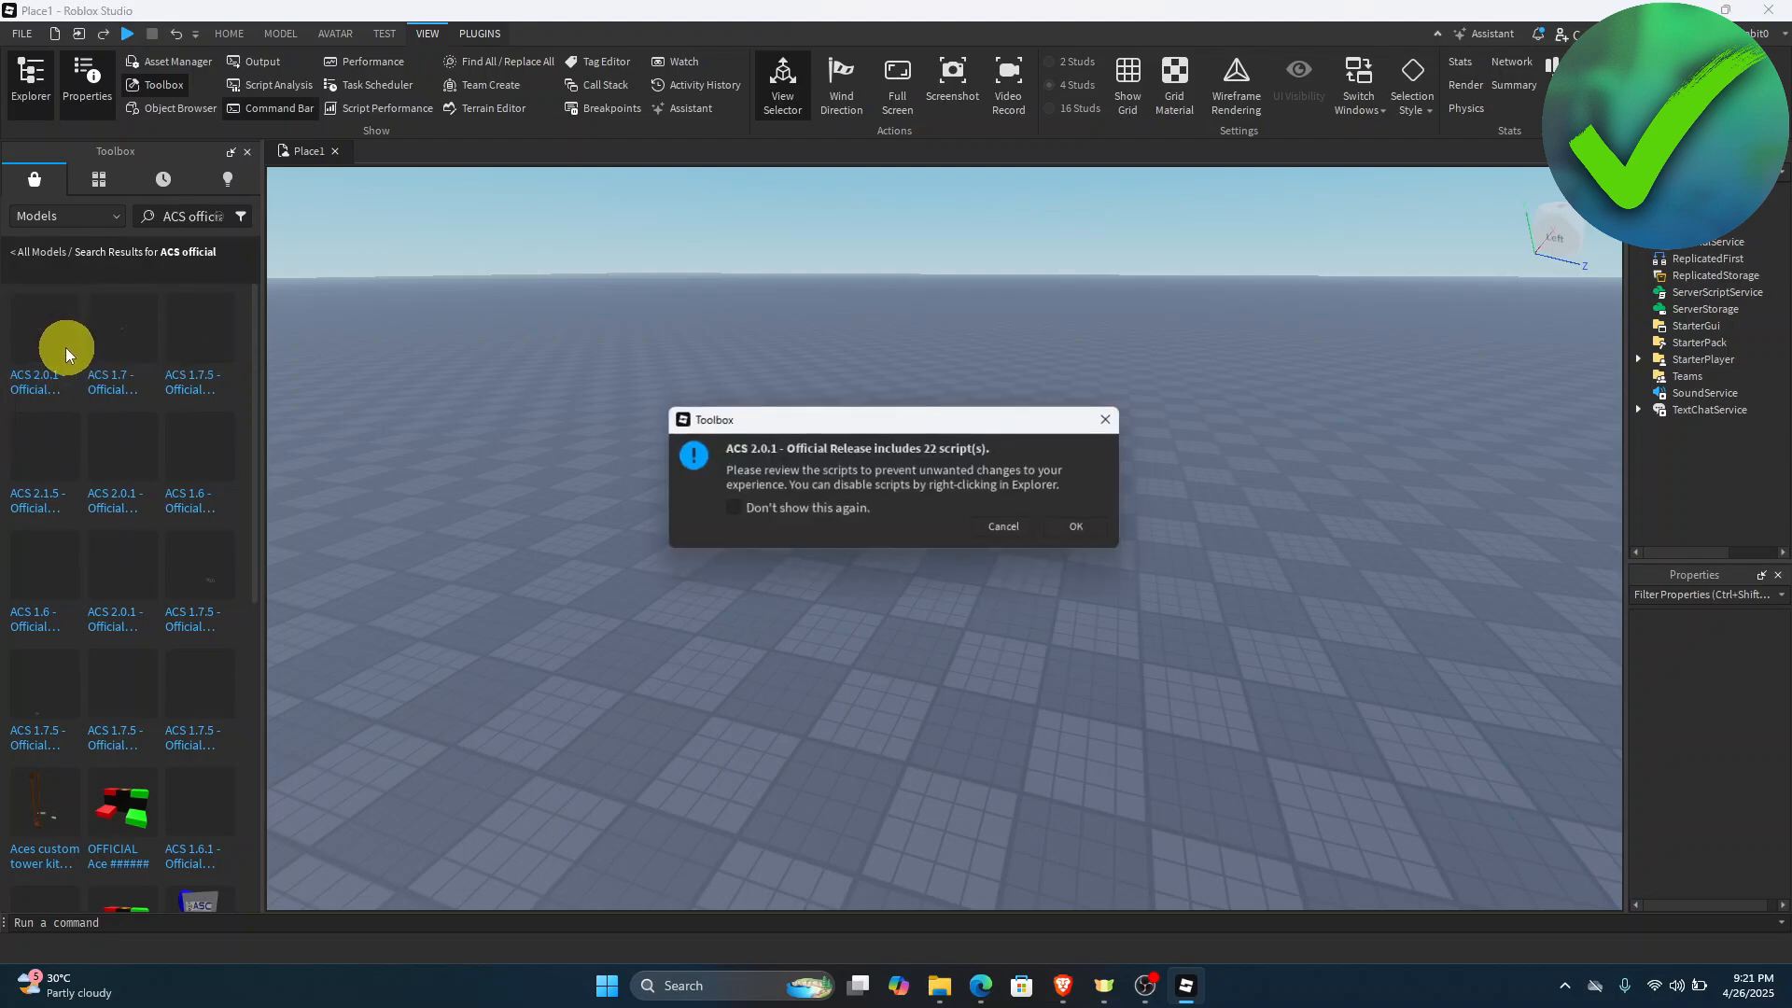
click(1085, 530)
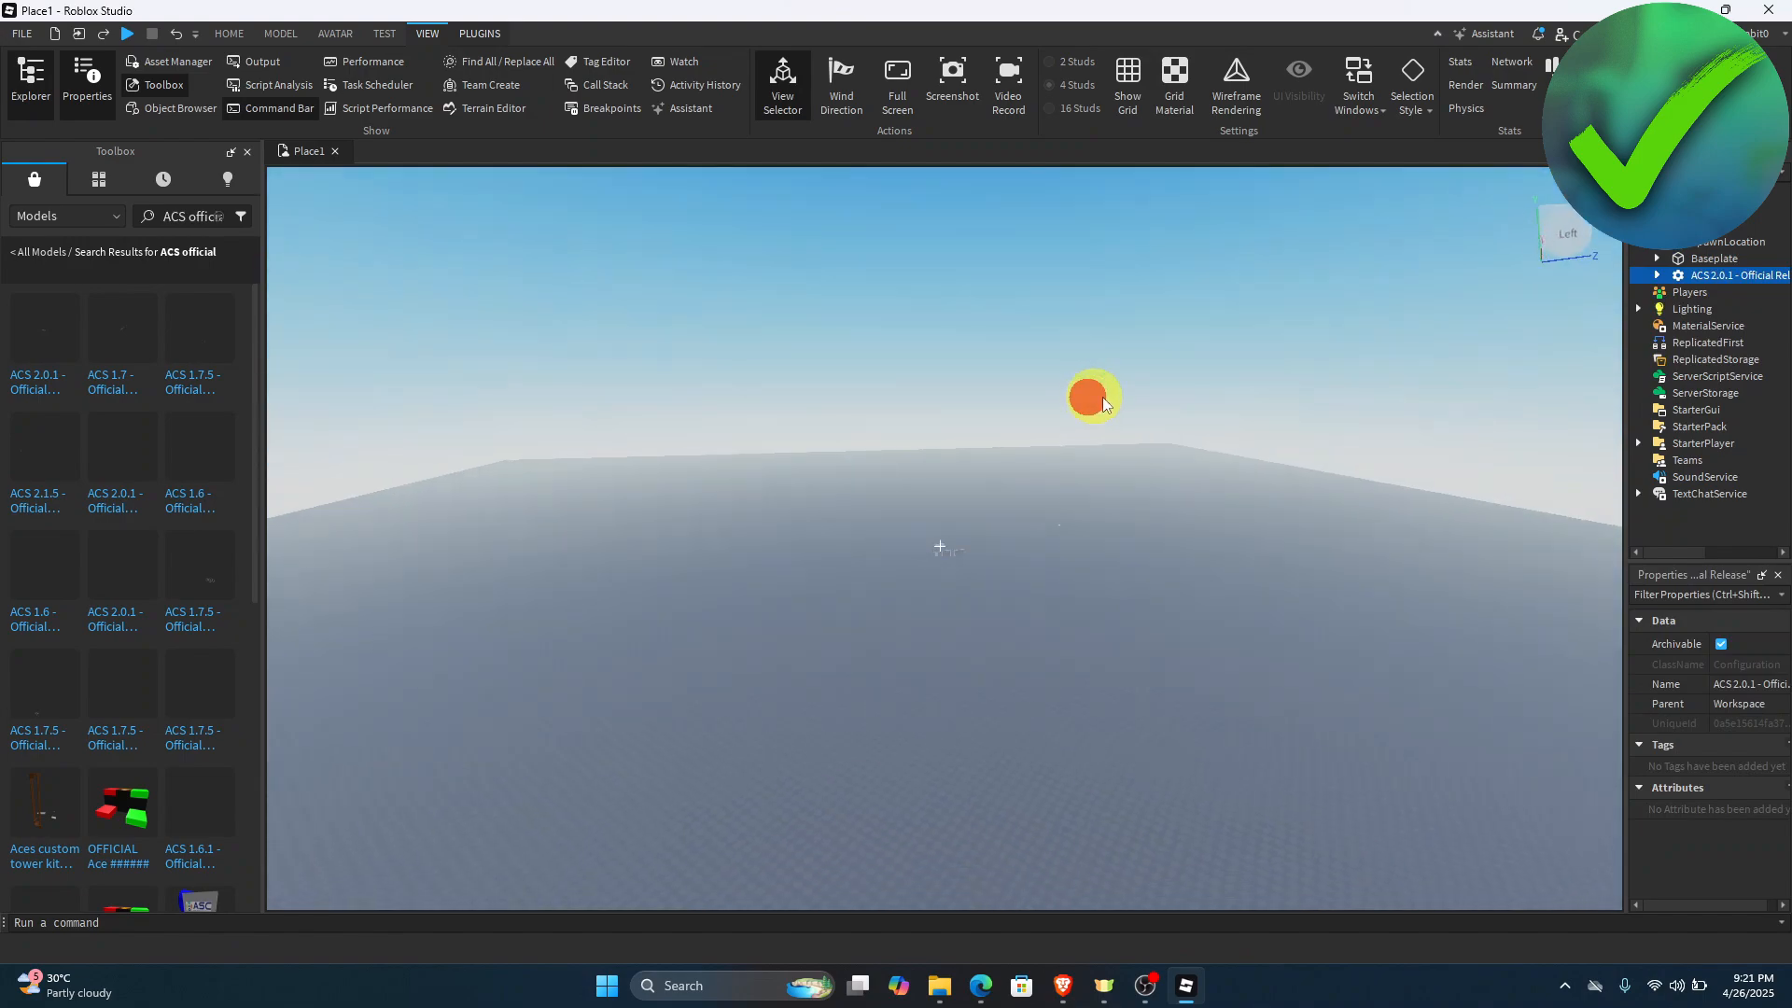
right_drag(1089, 398, 1088, 399)
right_drag(1036, 484, 993, 513)
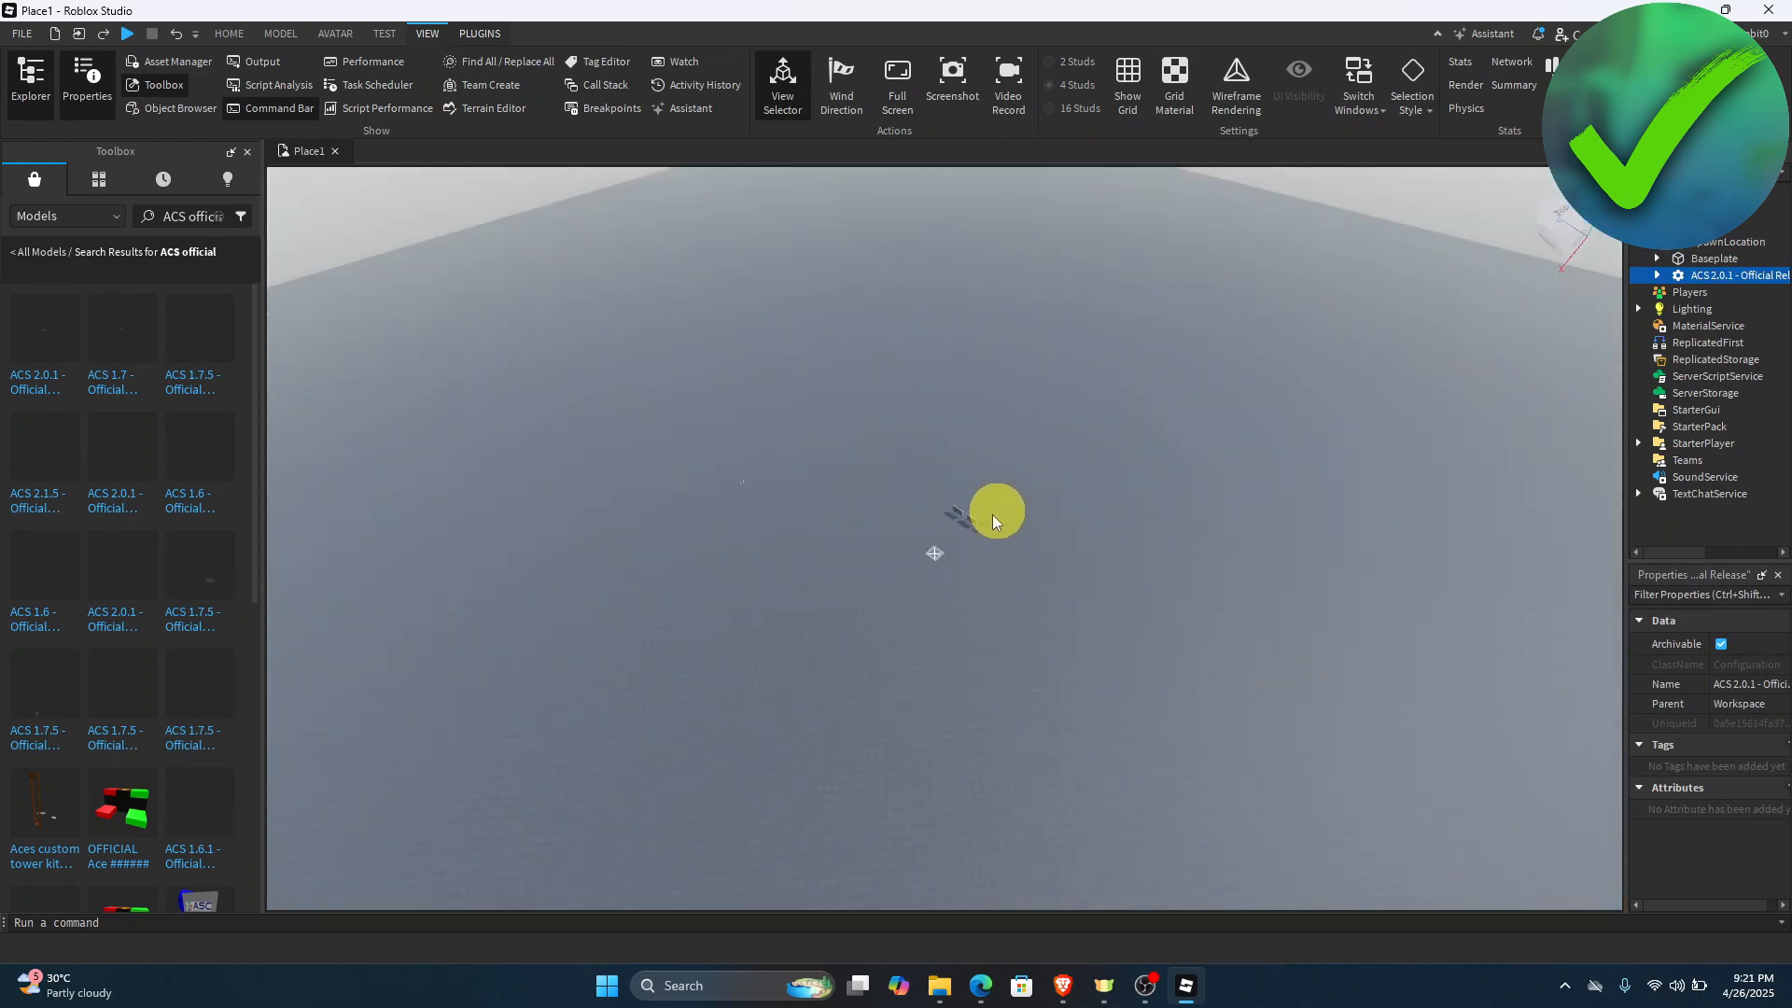
scroll(993, 514, up, 15)
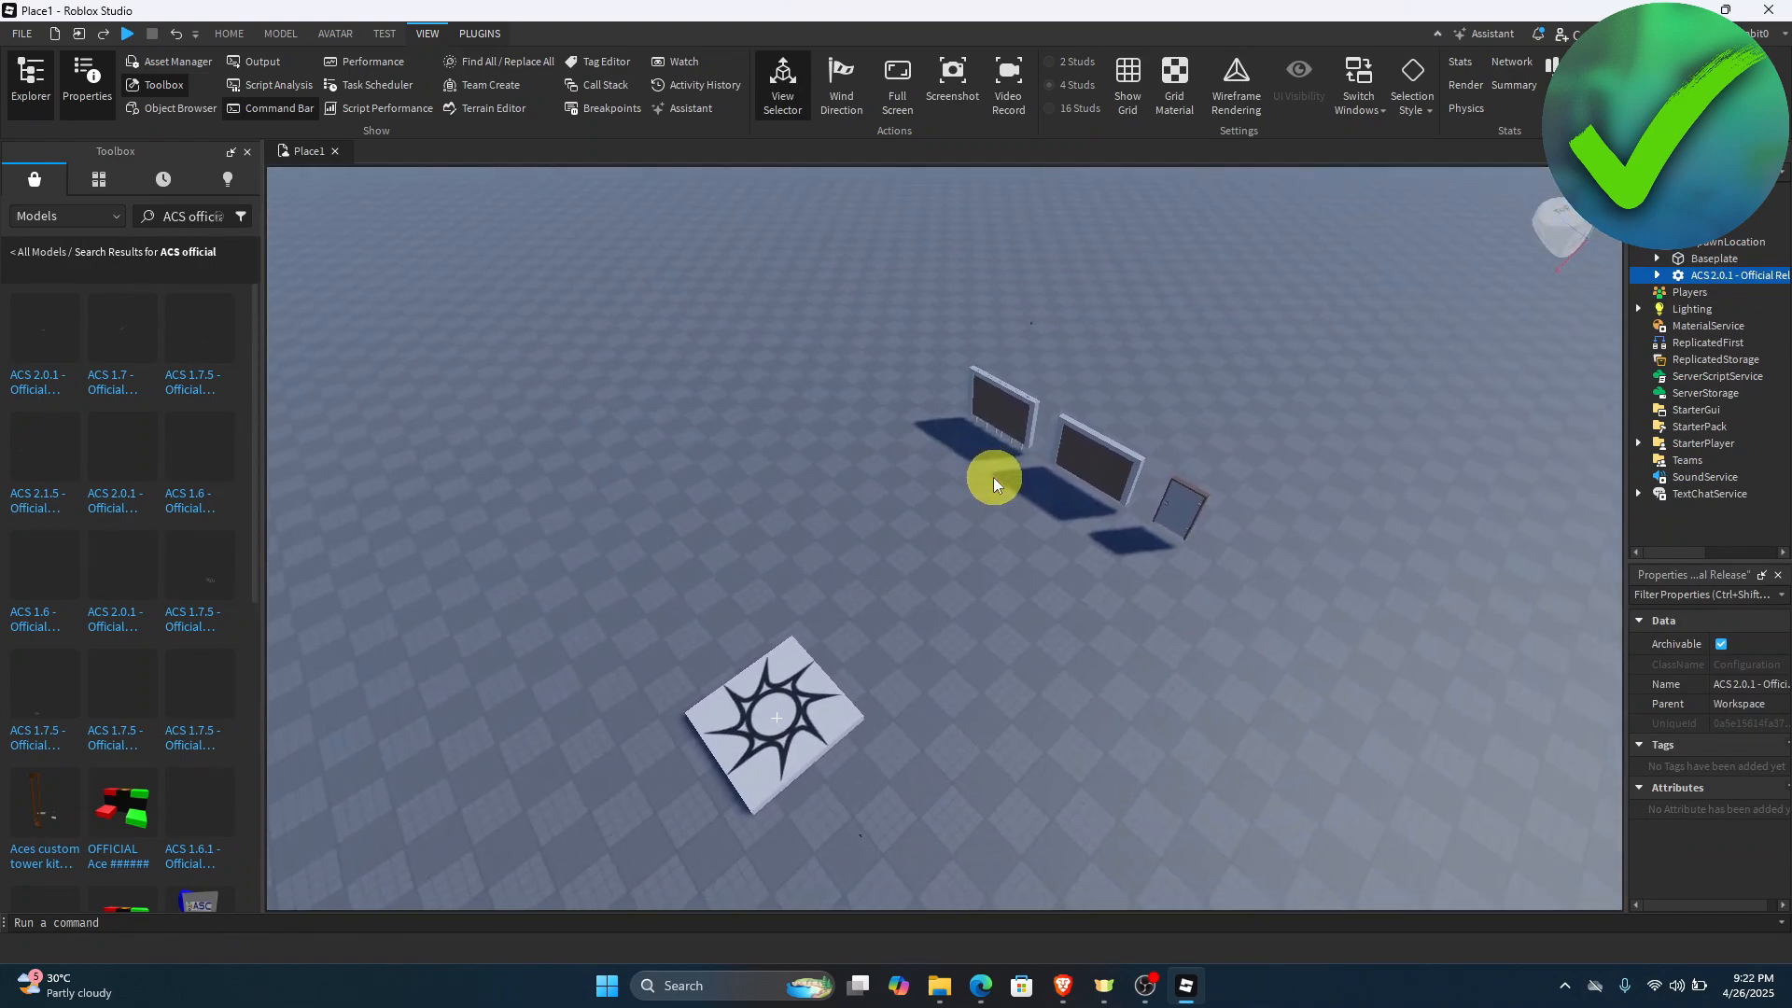
scroll(1107, 463, up, 3)
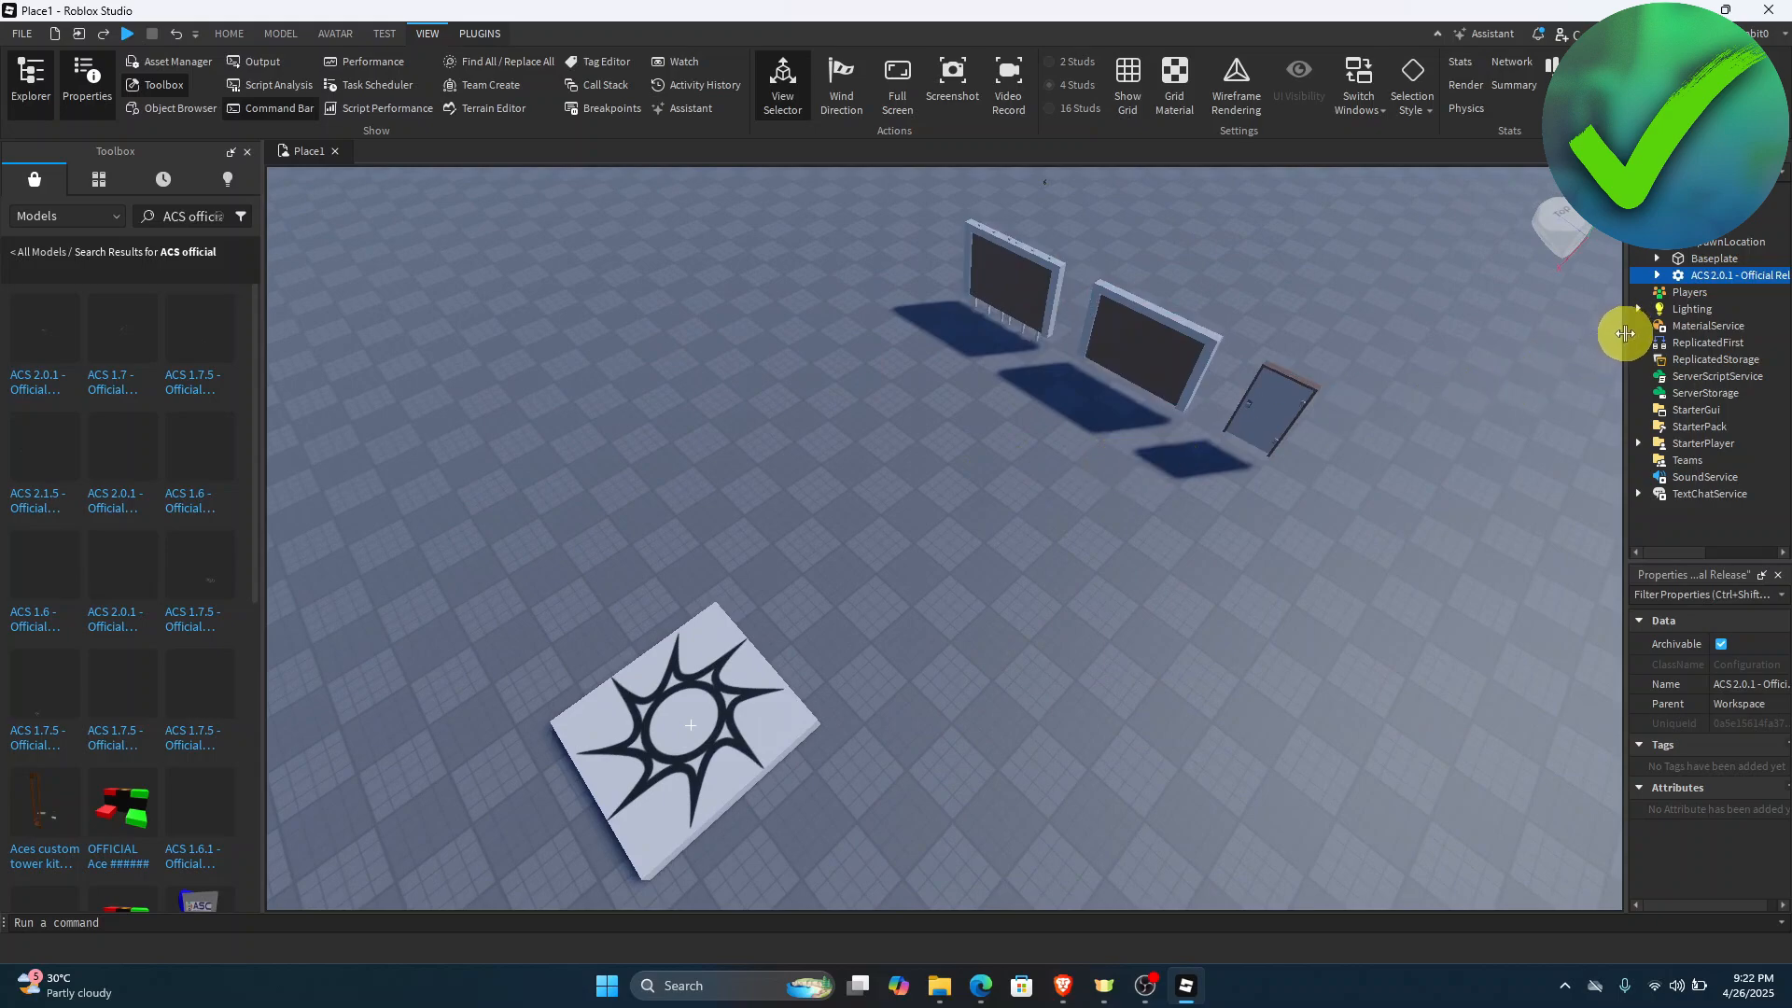
Step: Widen the Explorer and move ACS_Engine from the ACS model's "Ungroup in ReplicatedStorage" group into ReplicatedStorage
drag(1622, 337, 1314, 345)
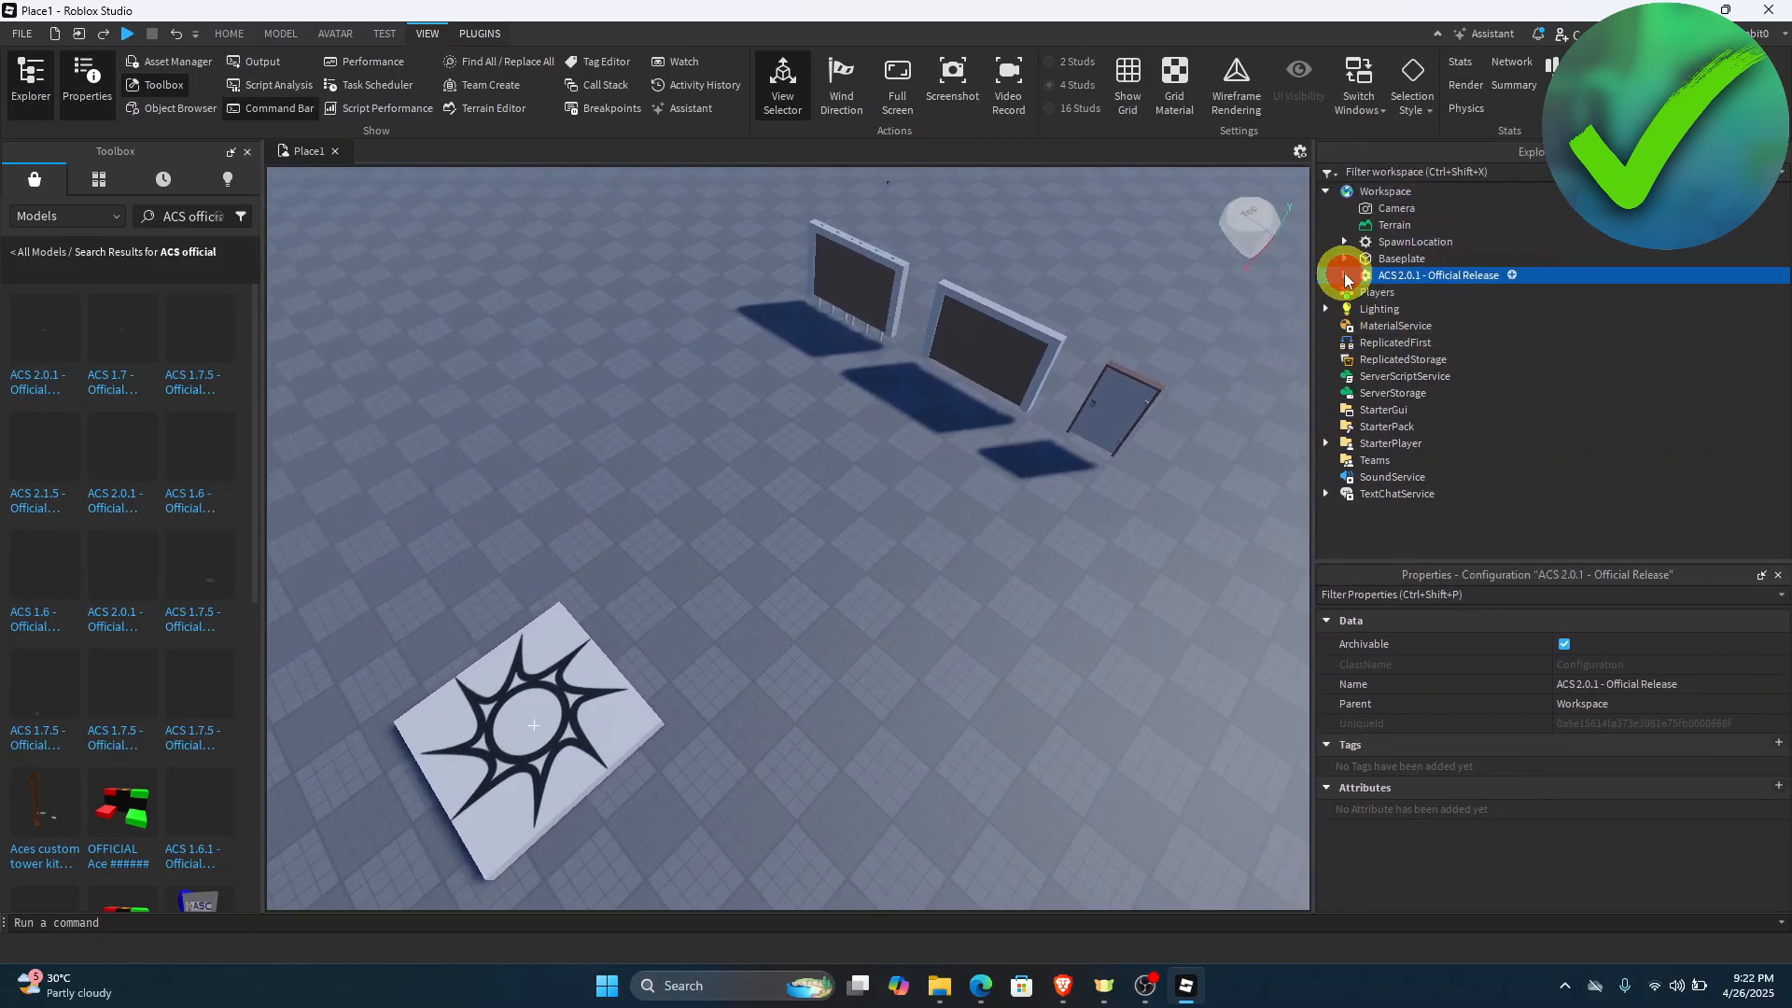
mouse_move(1514, 277)
click(1344, 275)
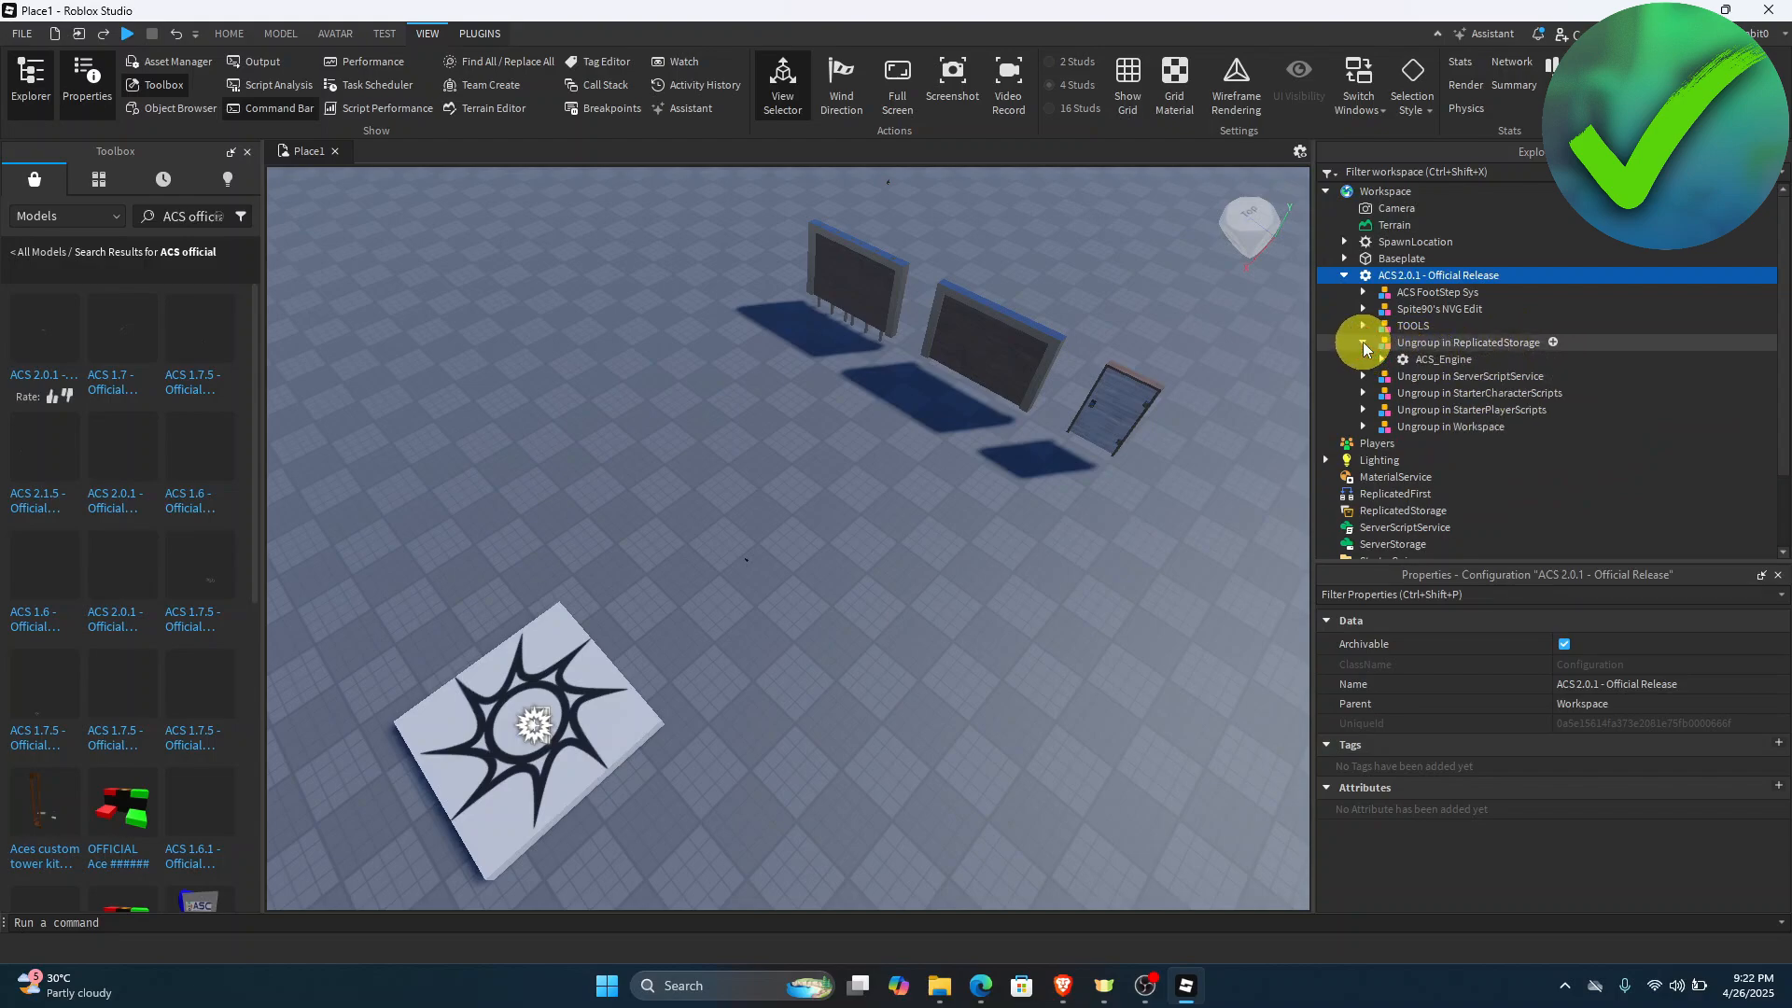
click(1363, 342)
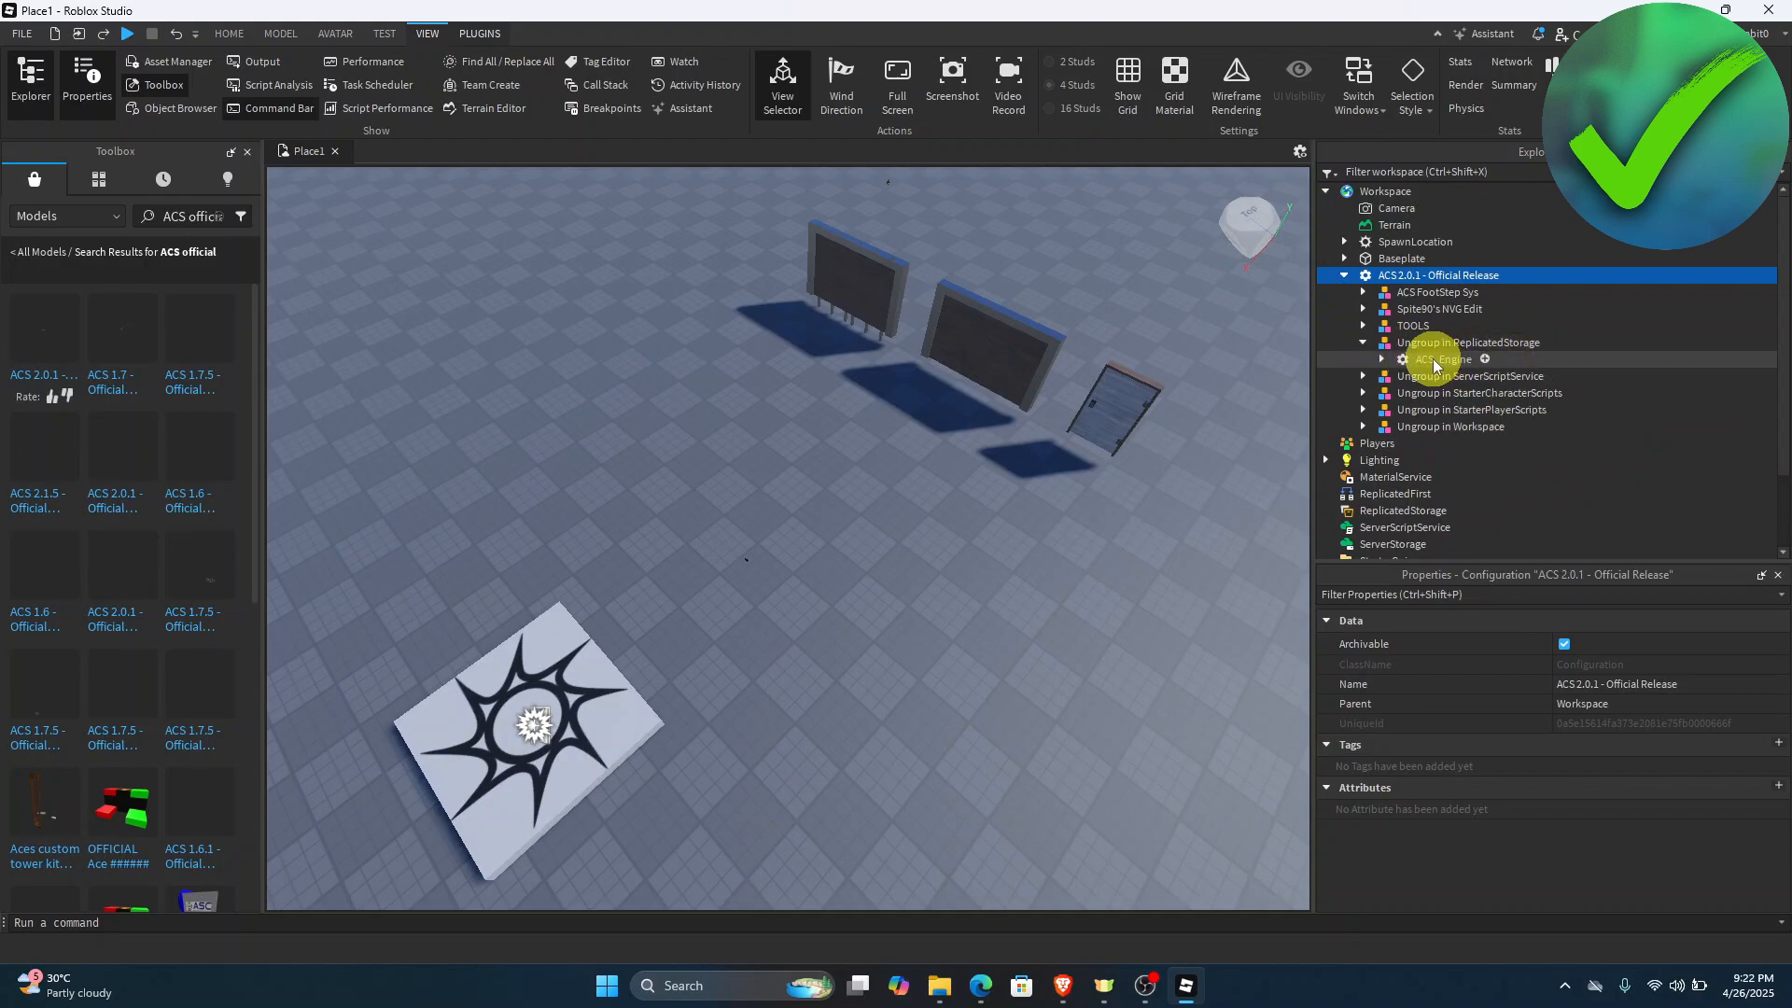
drag(1429, 364, 1448, 415)
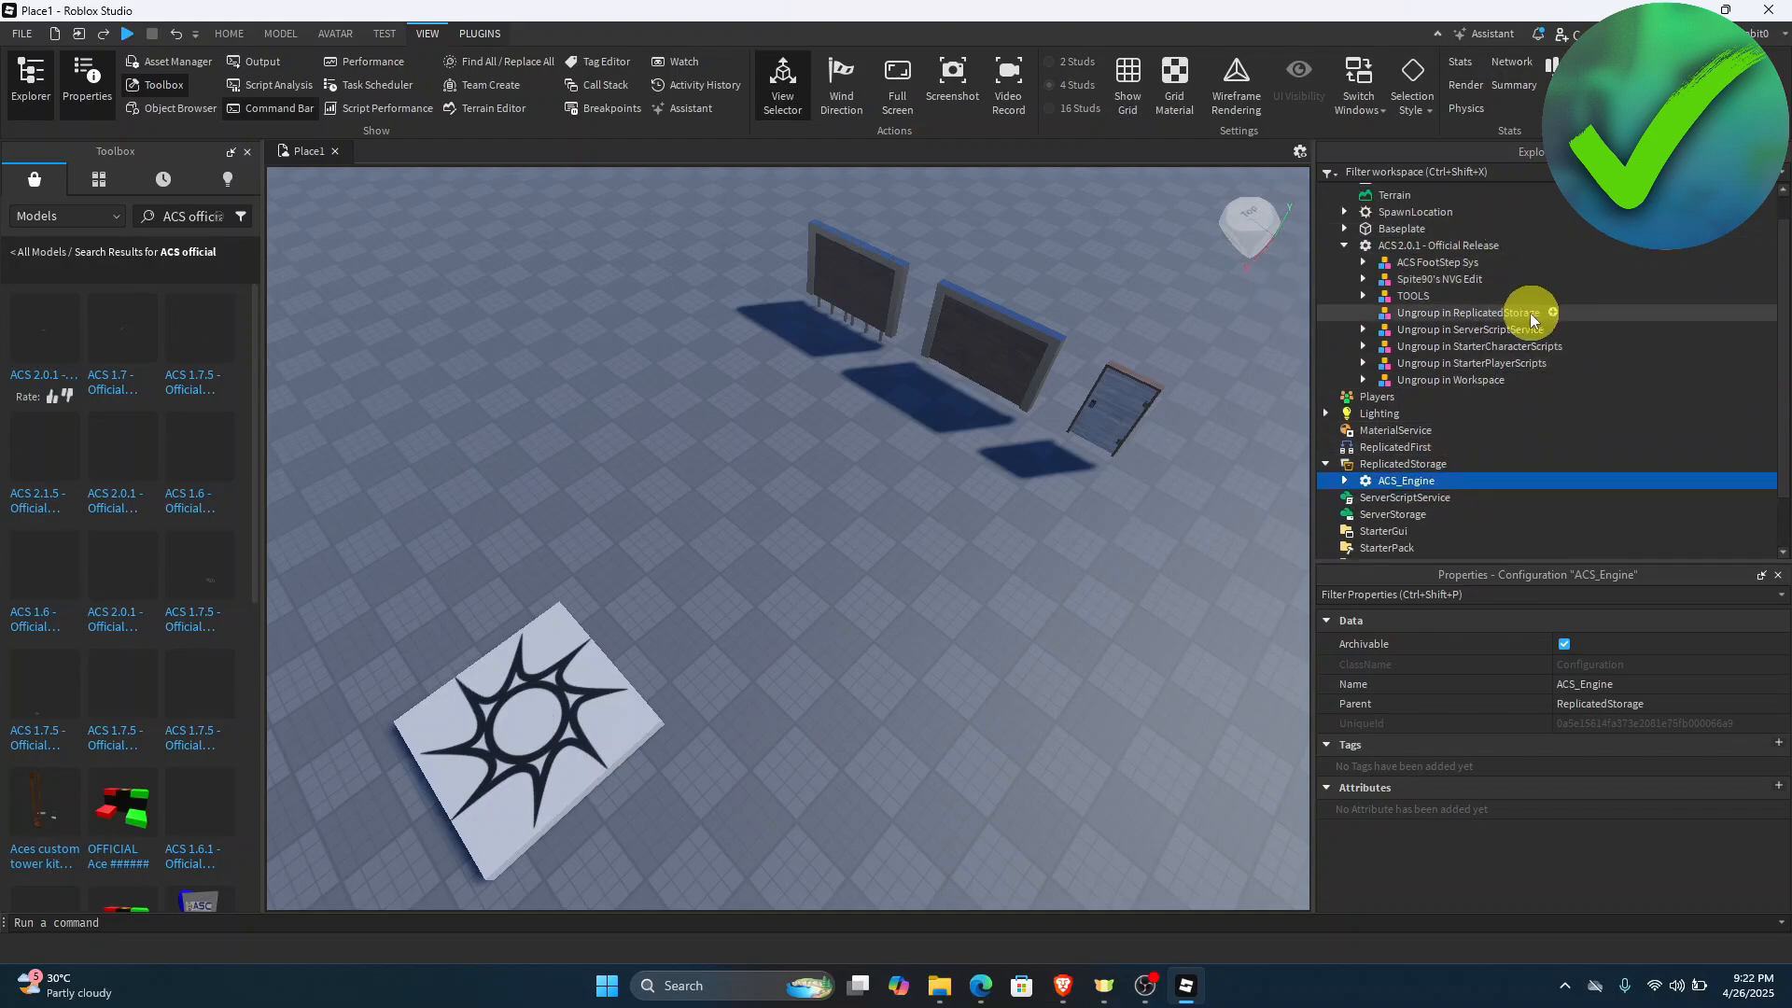
Step: Move ACS_Server and ACS_Client out of their ACS ungroup models into ServerScriptService
click(1363, 329)
click(1363, 346)
drag(1423, 346, 1406, 514)
Step: Move ACS_EventHandler into StarterCharacterScripts and ACS_Client from ServerScriptService into StarterPlayerScripts
scroll(1535, 405, up, 2)
click(1363, 380)
click(1362, 363)
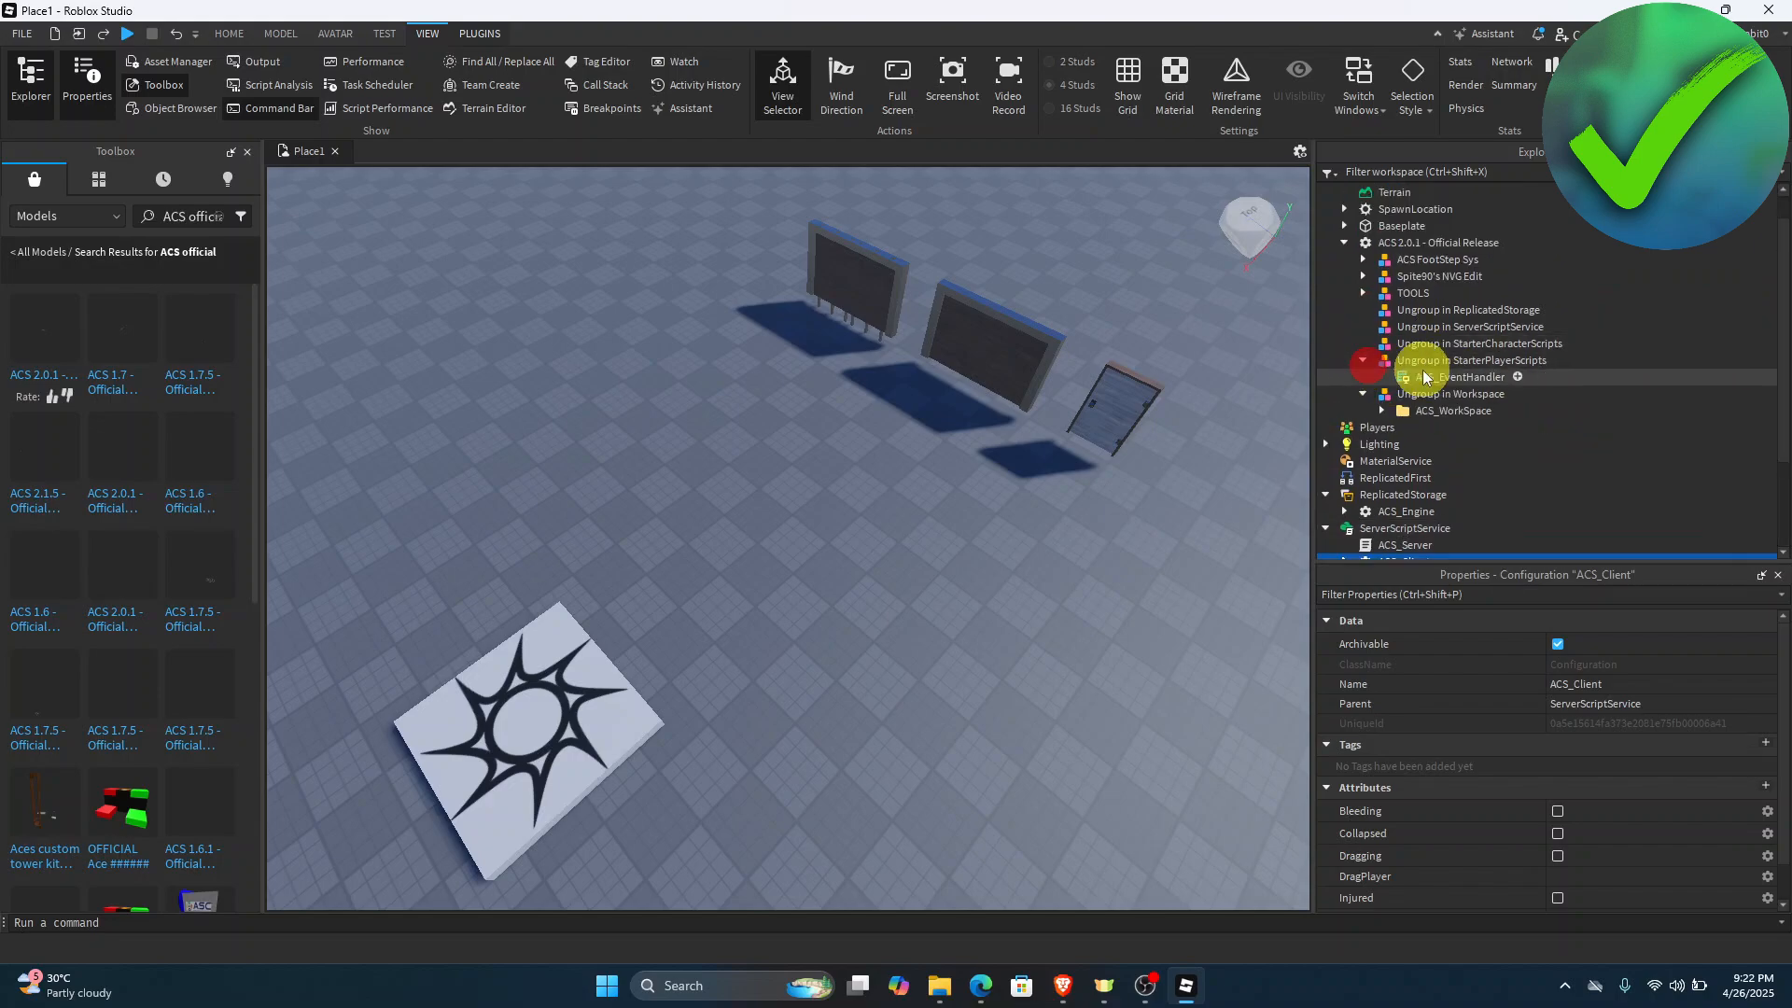
drag(1422, 376, 1442, 534)
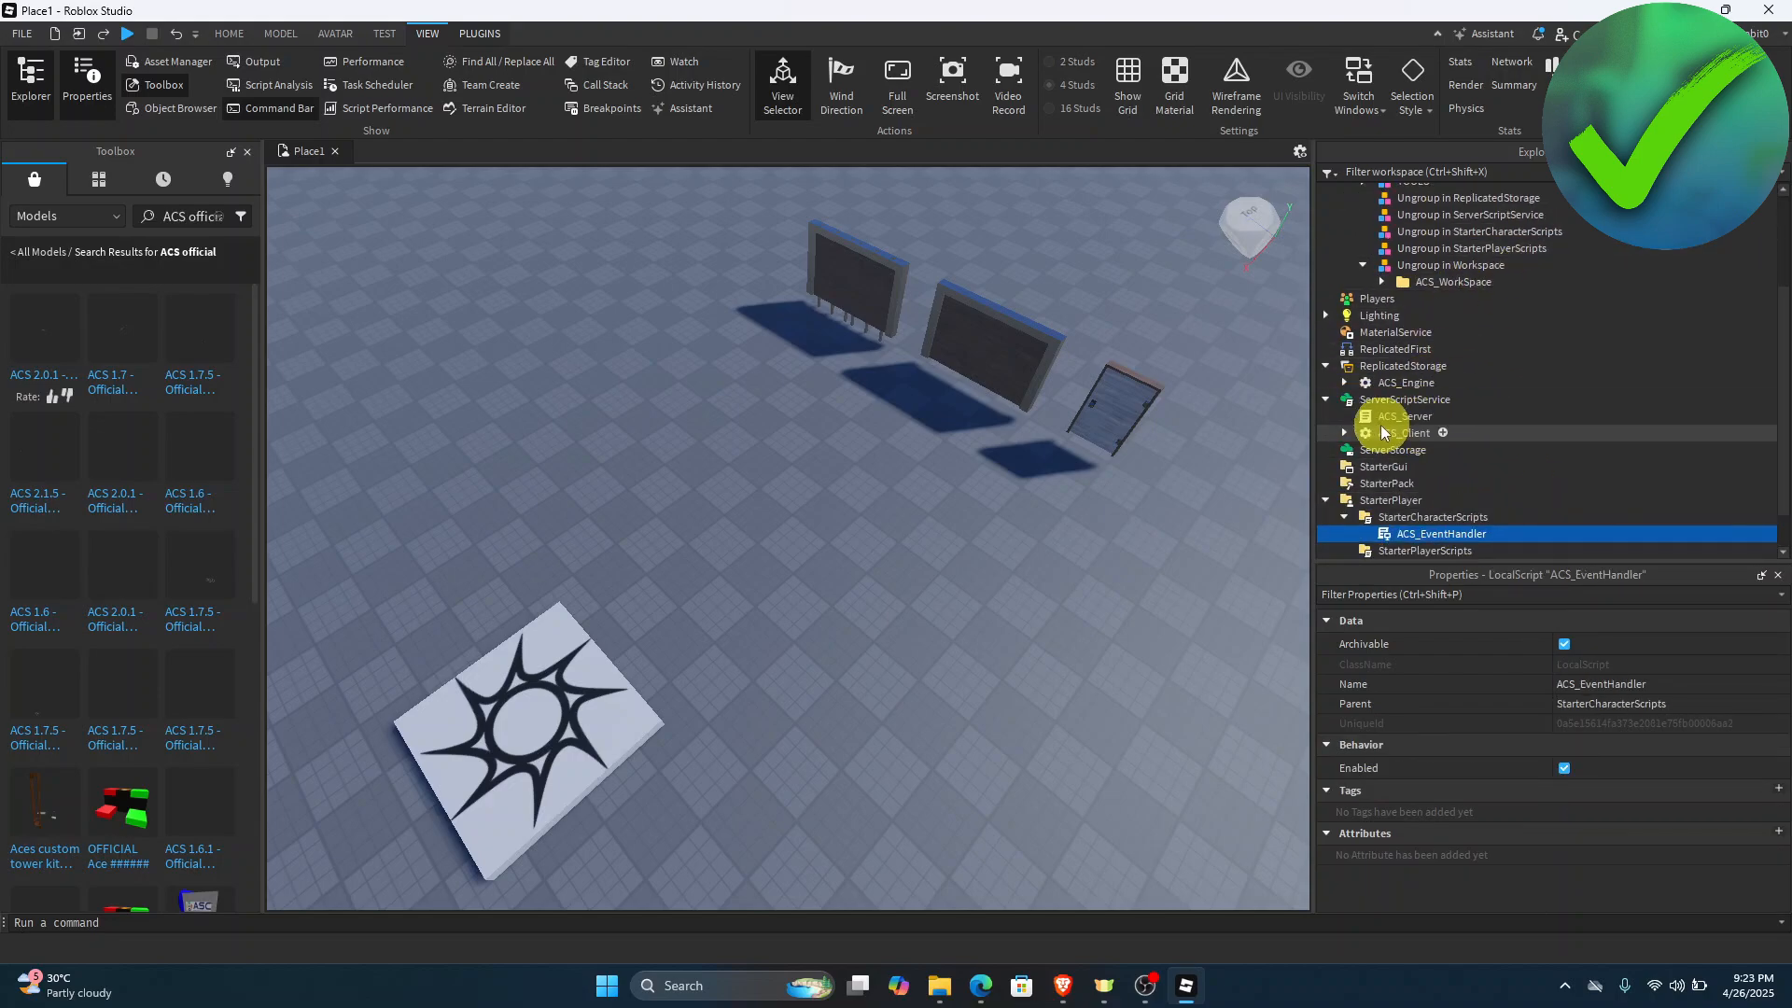
drag(1380, 424, 1425, 551)
Step: Move all weapons from Flashbang through USP out of the TOOLS group into StarterPack, and collapse StarterPack
scroll(1438, 449, up, 2)
click(1363, 291)
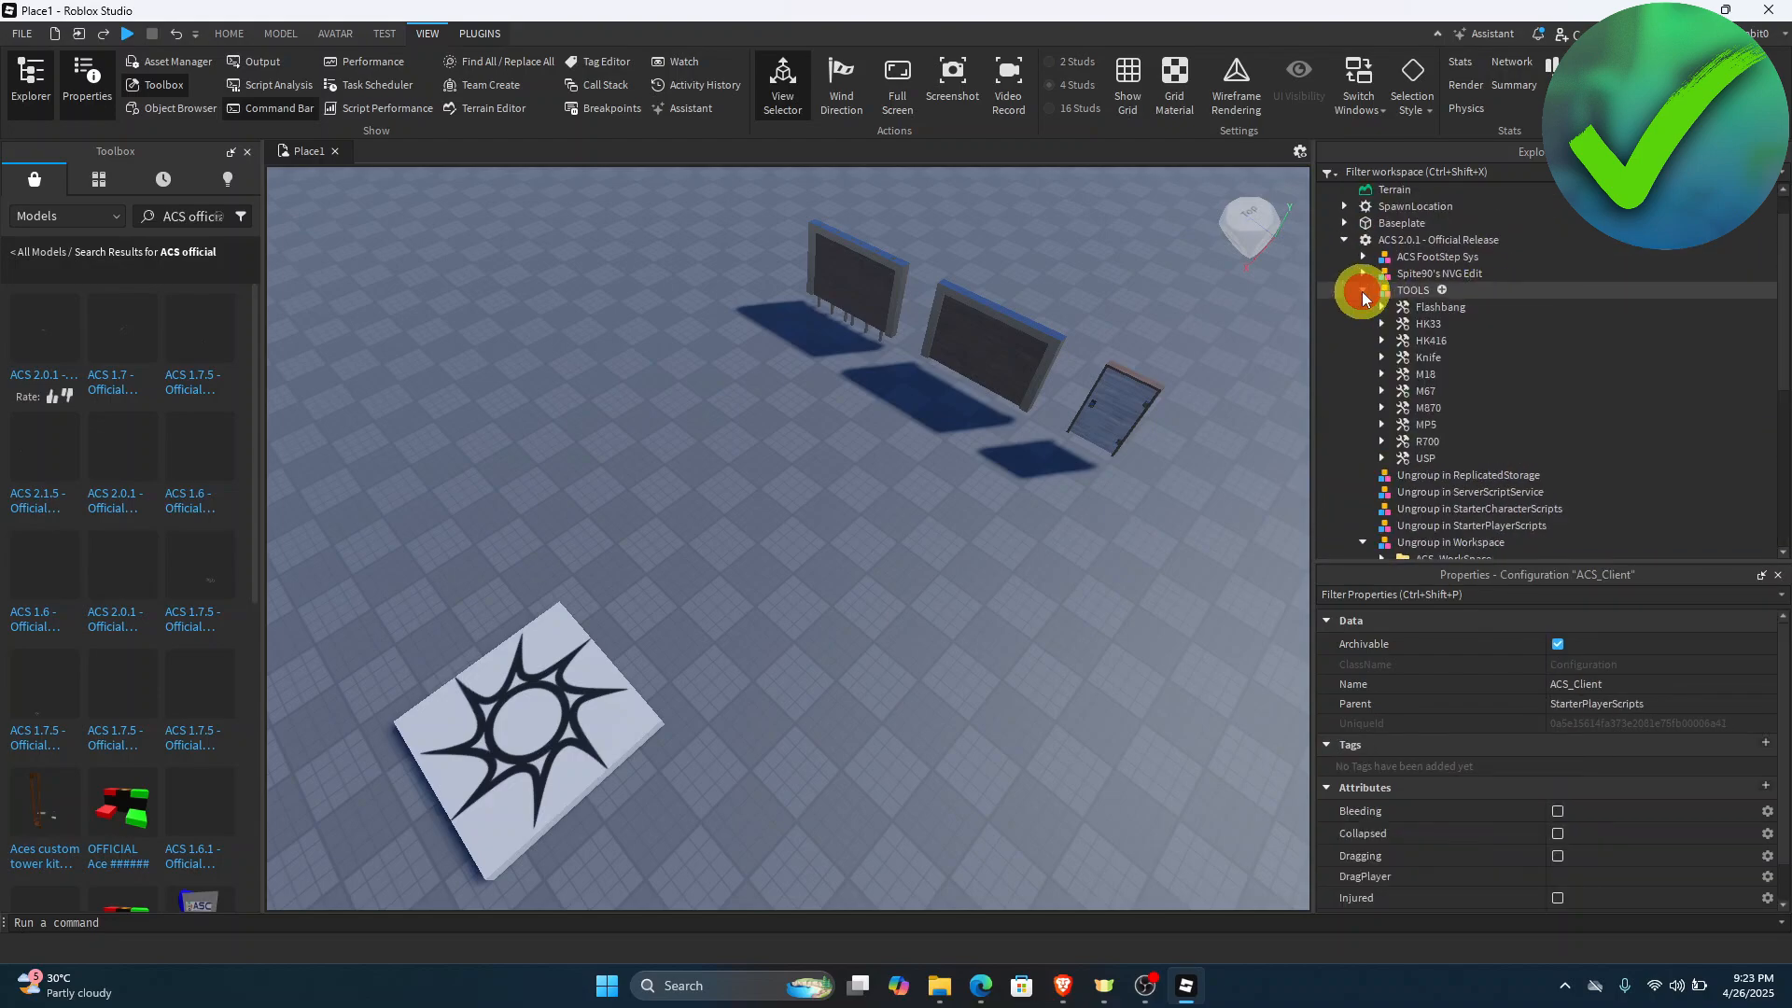
click(1409, 307)
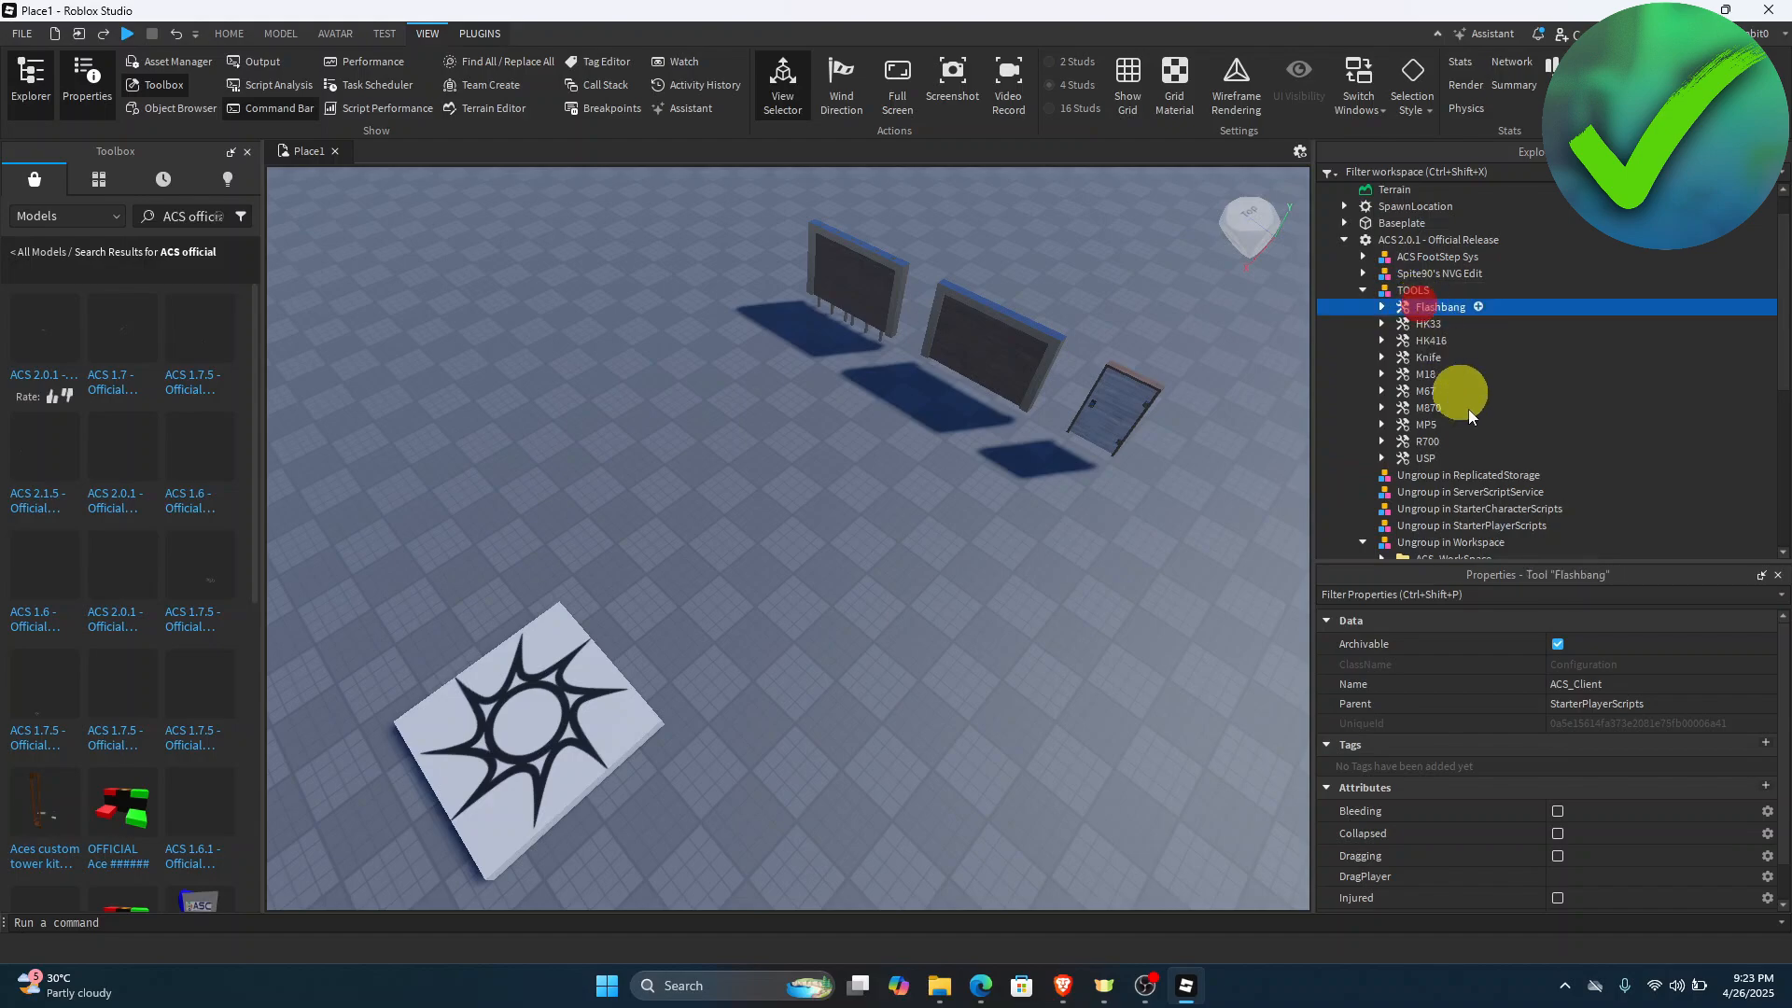
shift+click(1429, 458)
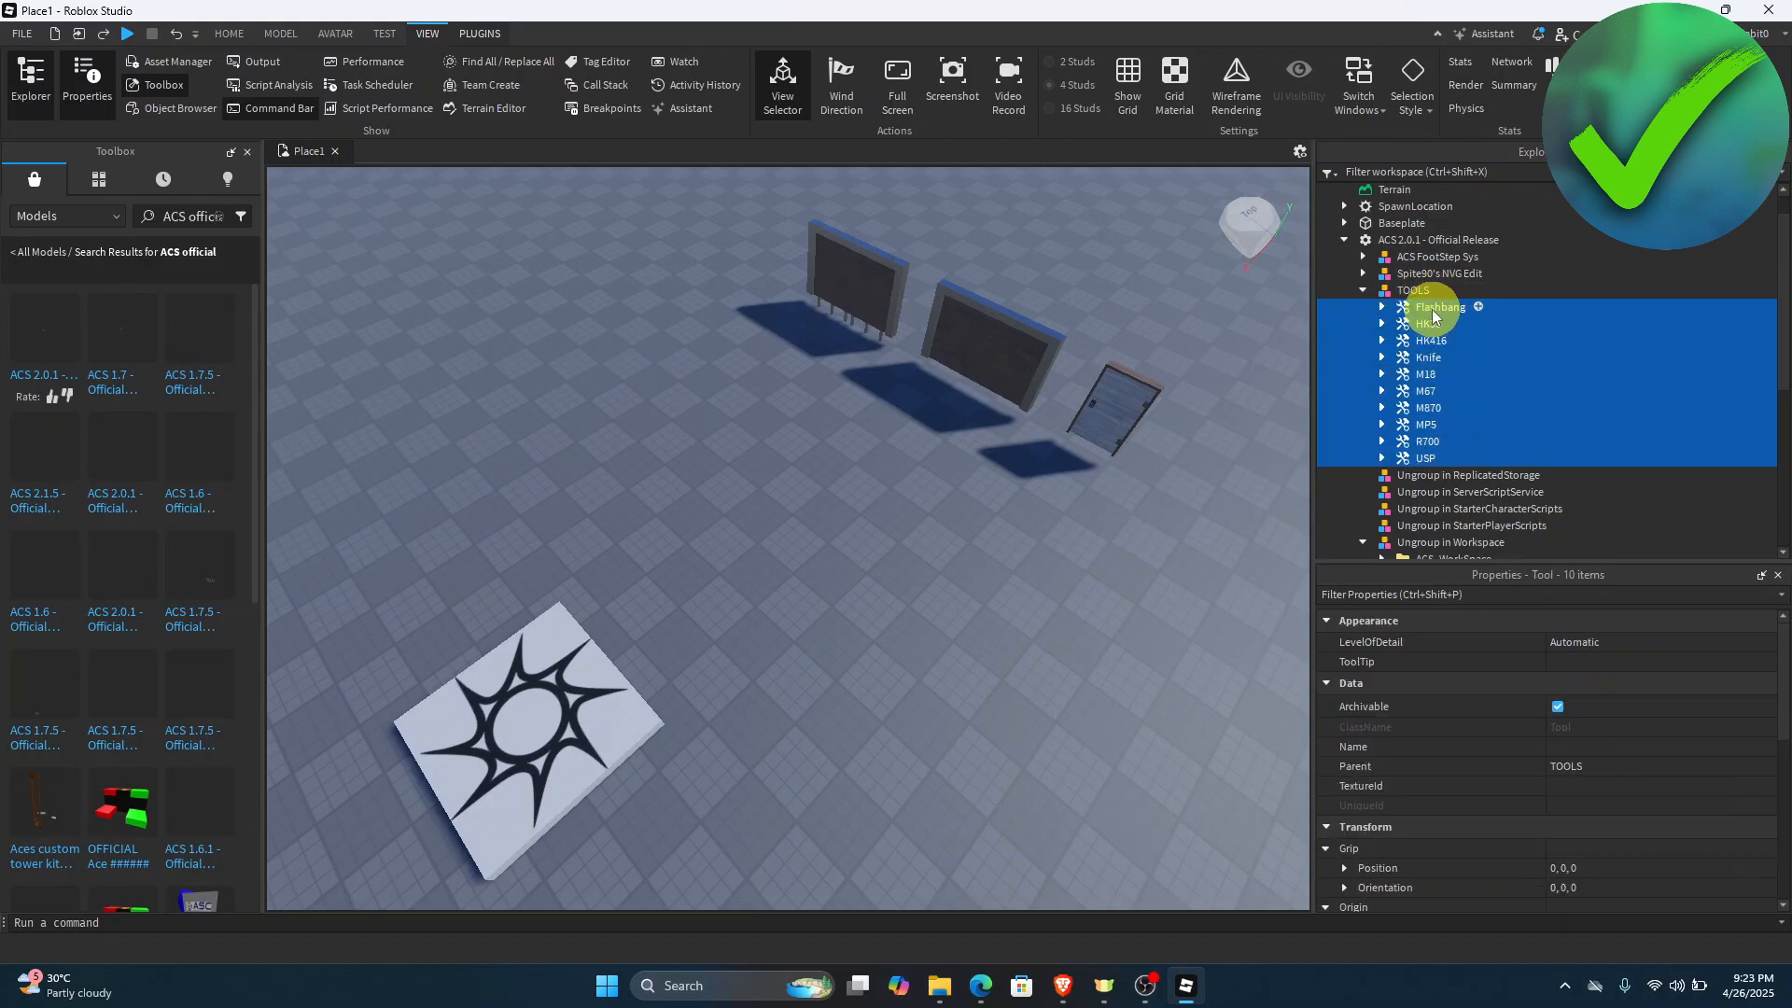
scroll(1469, 372, down, 6)
drag(1432, 310, 1412, 417)
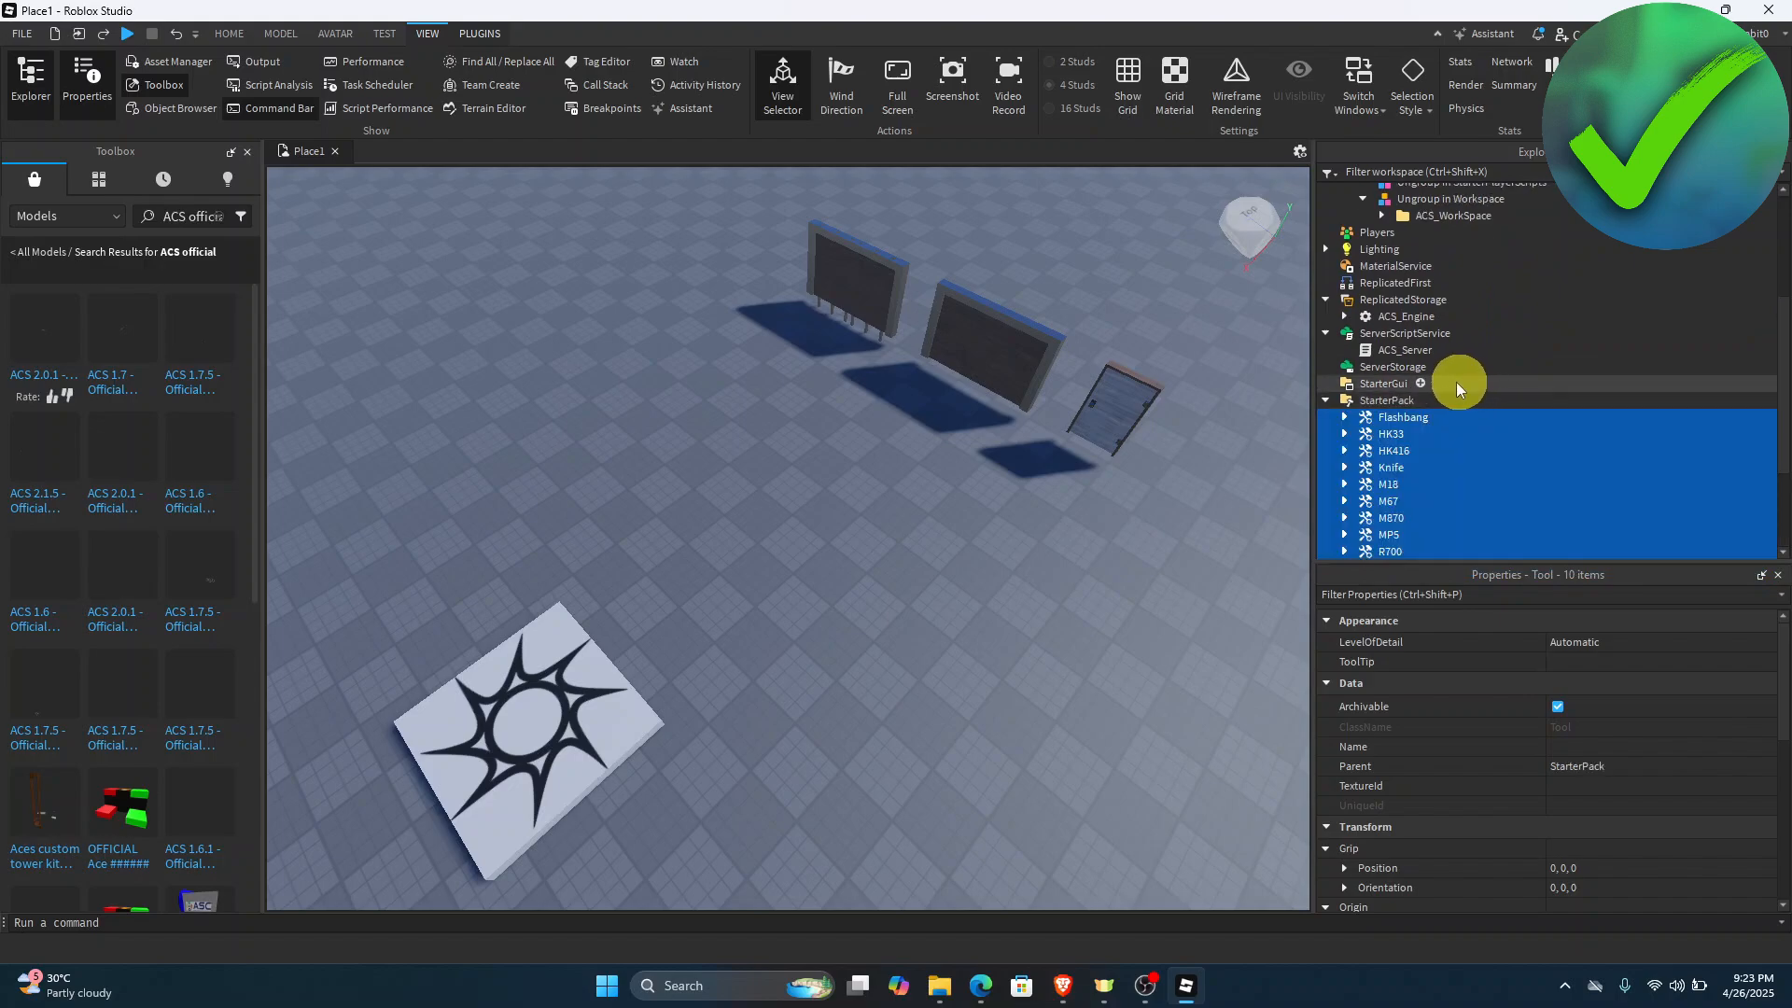
click(1329, 354)
Step: Move the MainServerNVG script from the NVG Edit group into ServerScriptService
scroll(1374, 345, up, 3)
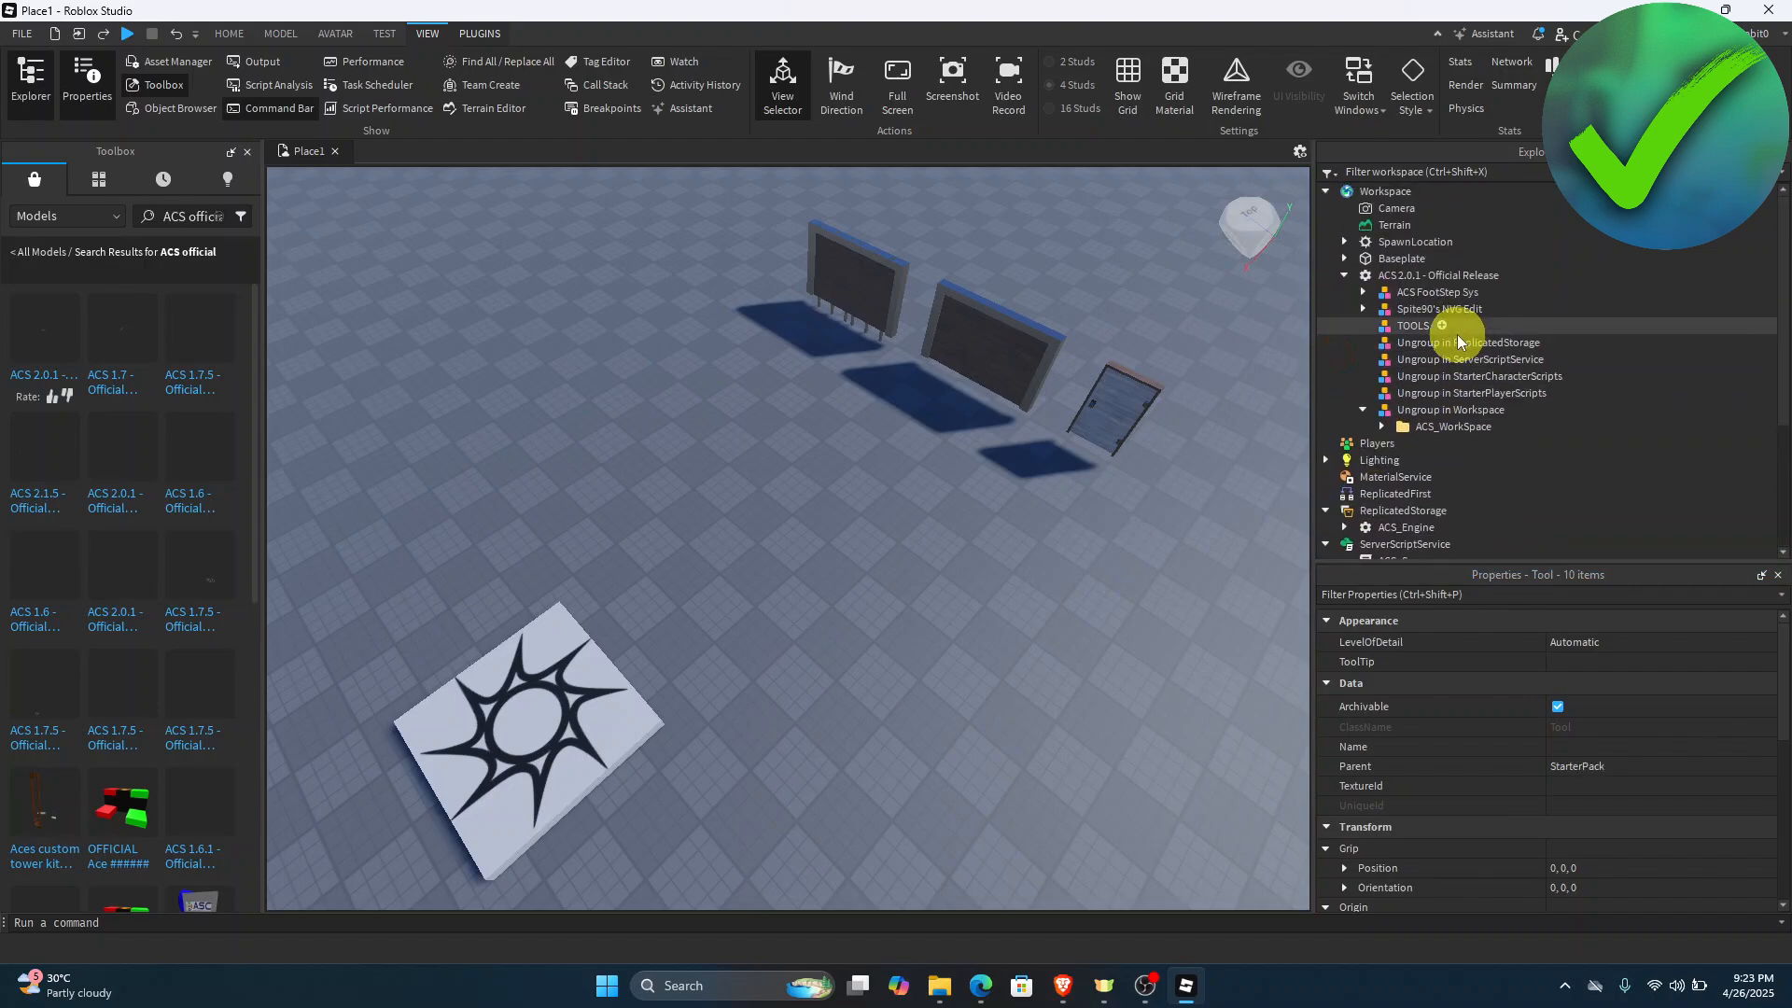
click(1363, 309)
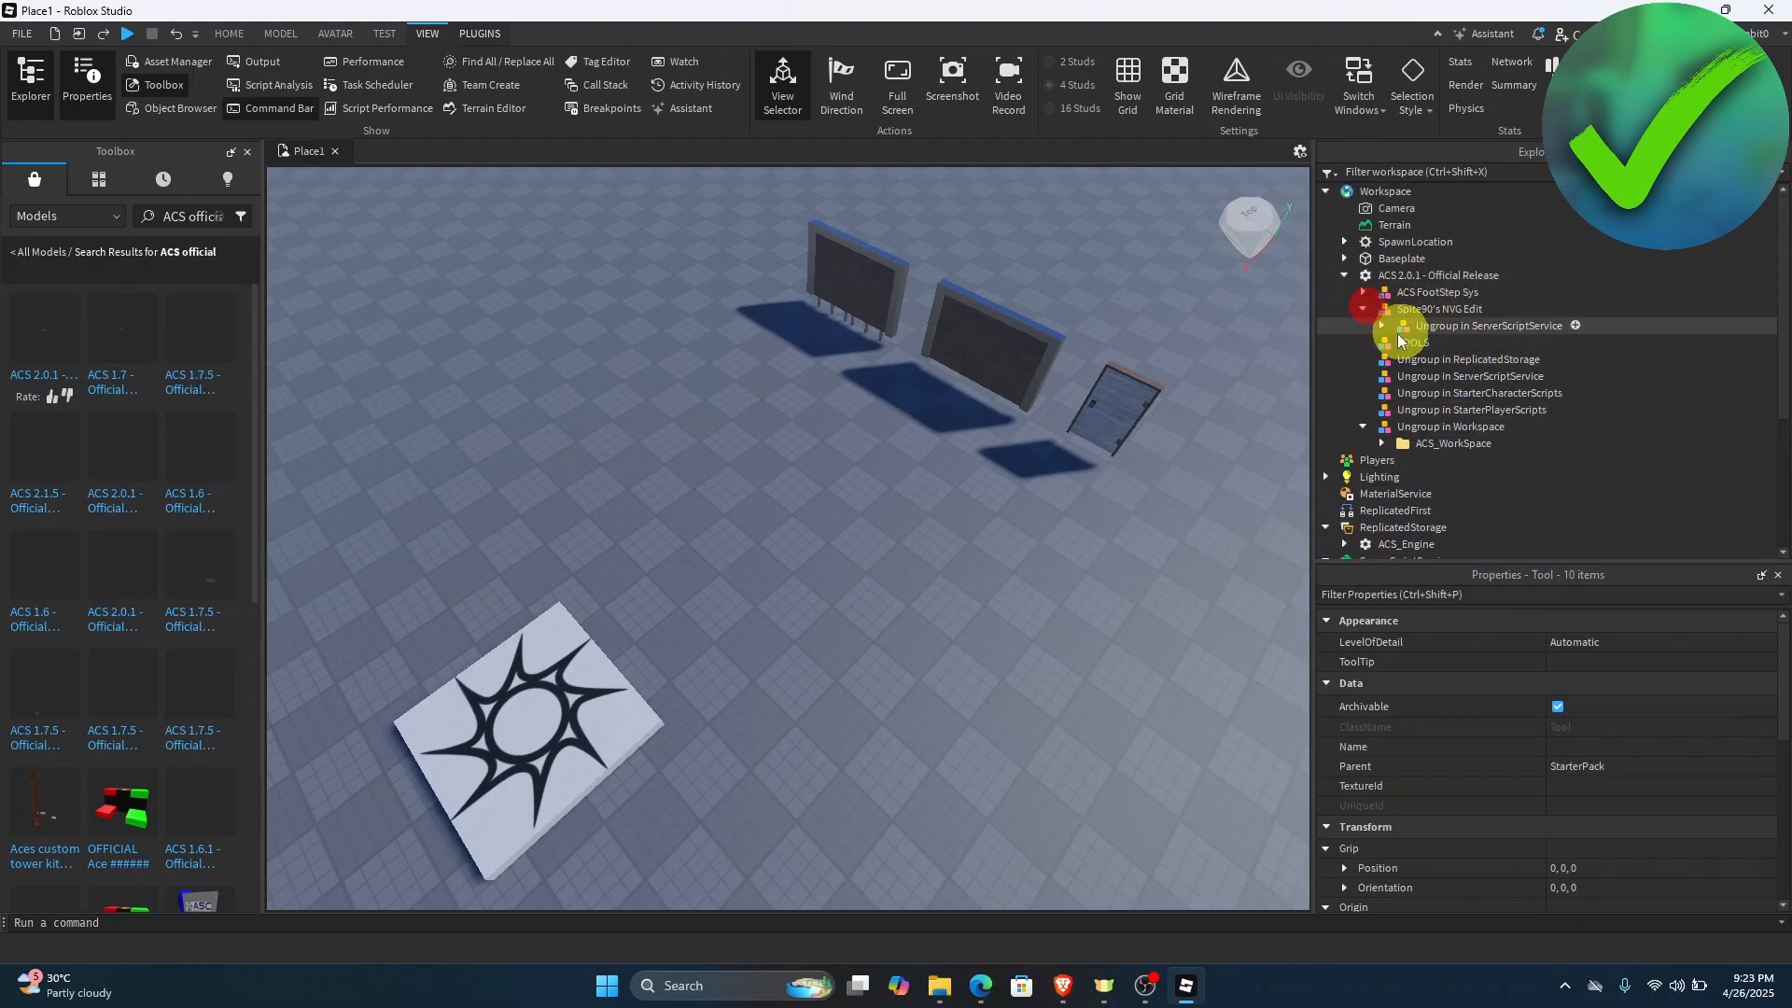
click(1382, 326)
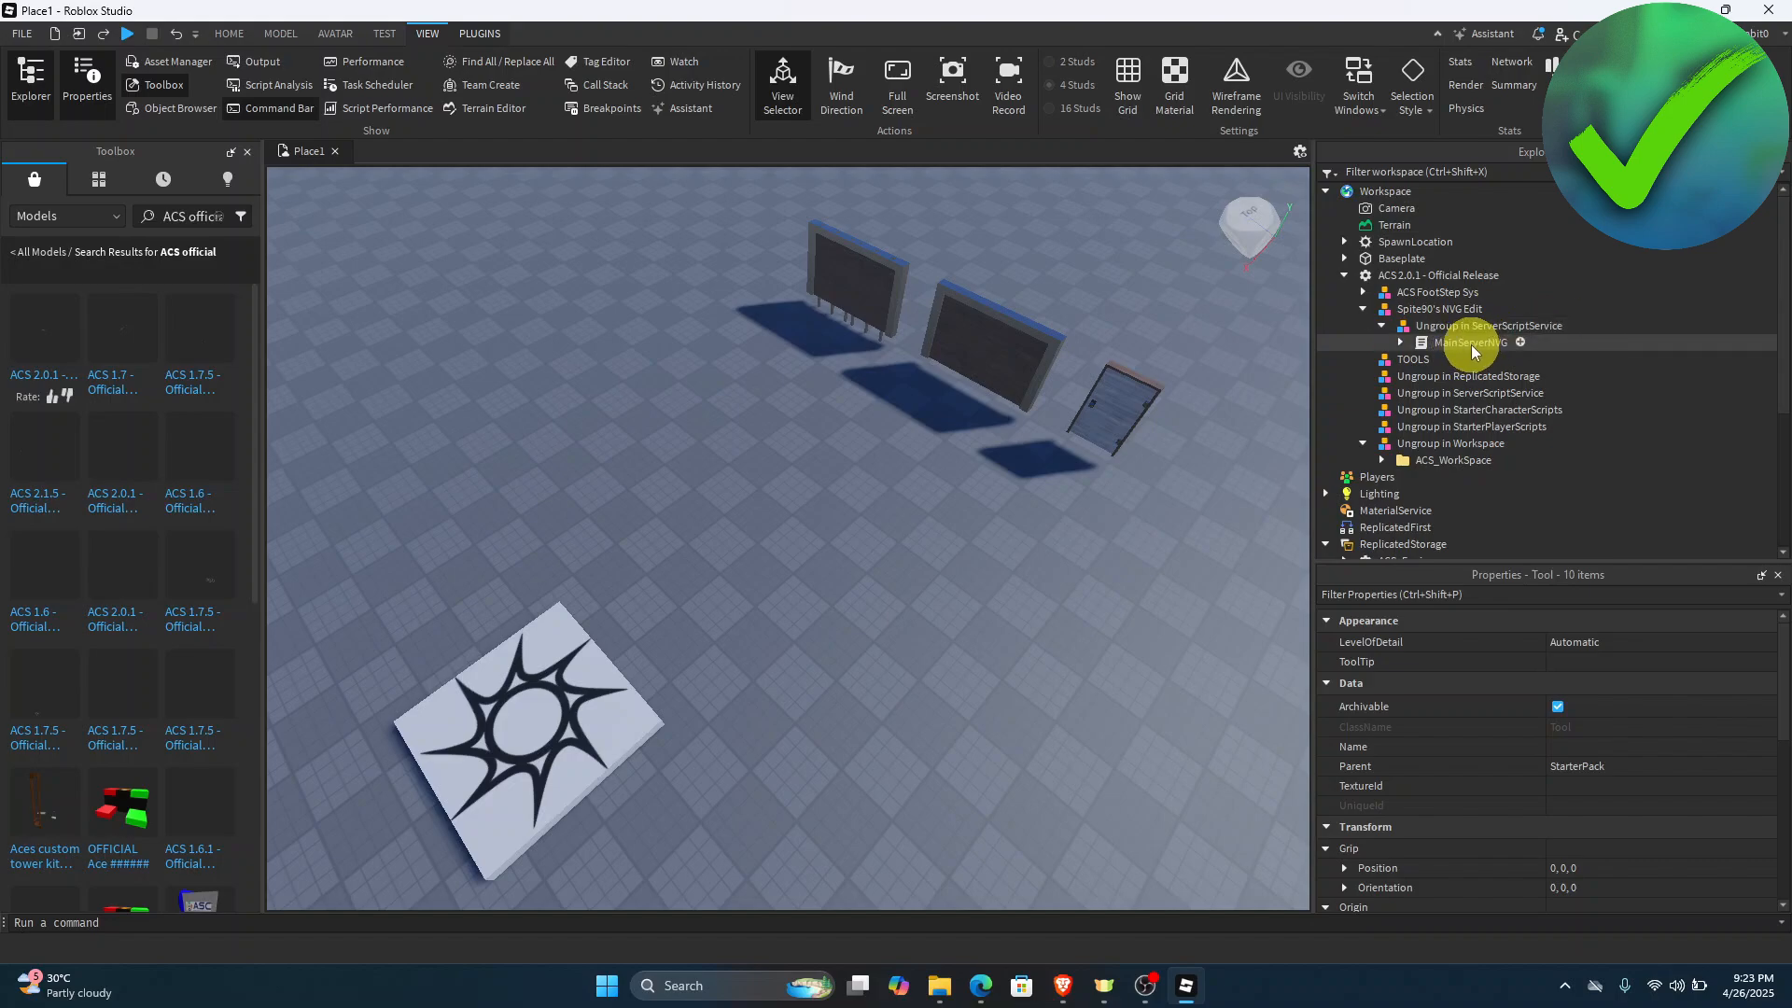
drag(1471, 343, 1503, 390)
Step: Move the Footsteps sound group from the ACS FootStep Sys group into SoundService
scroll(1515, 308, up, 3)
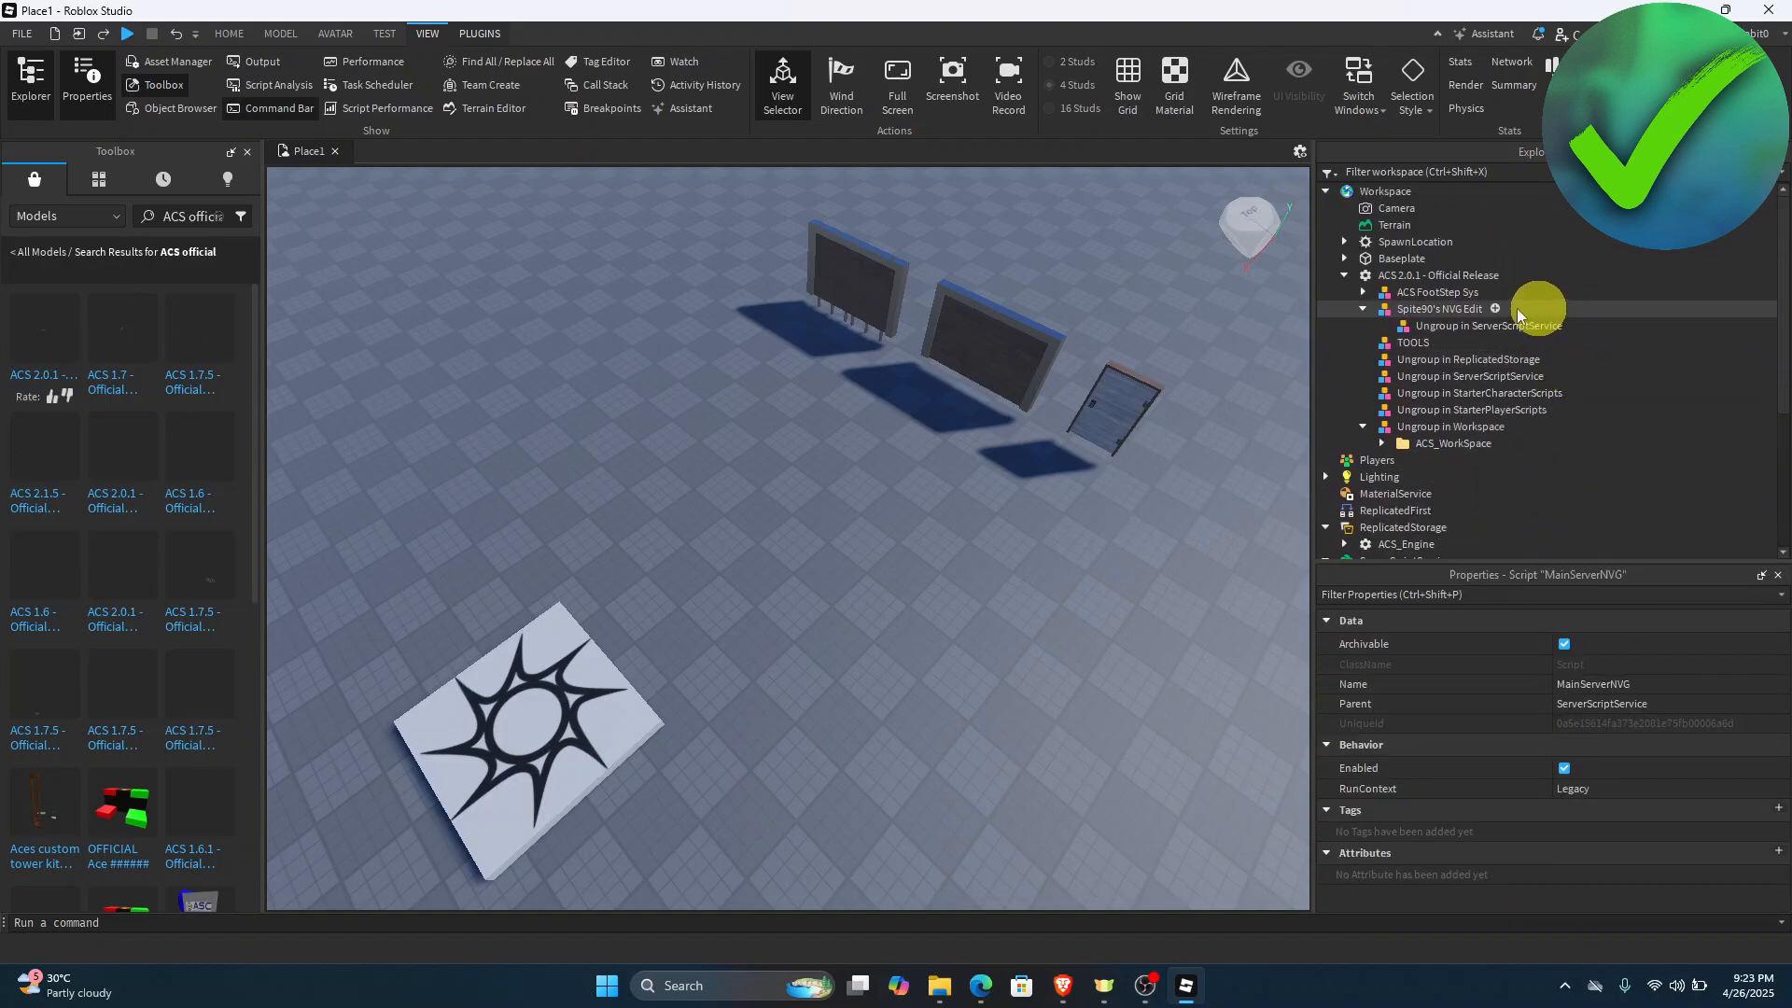
click(1363, 292)
click(1440, 309)
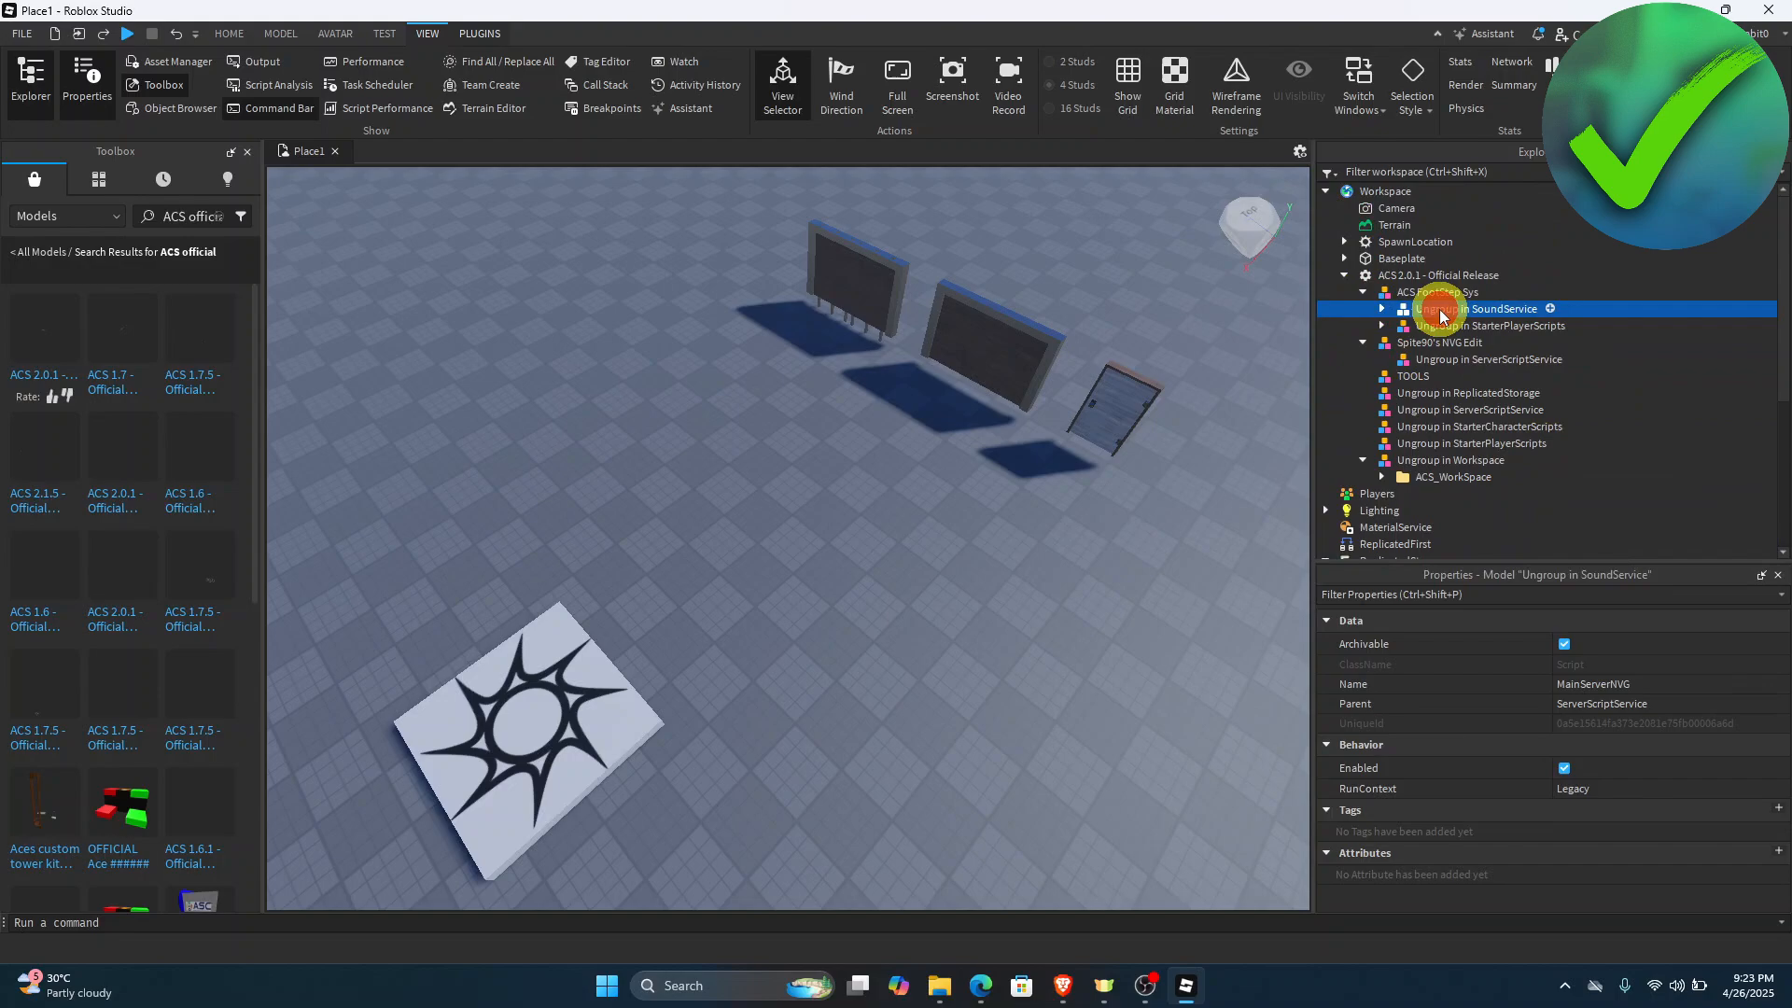
click(1382, 309)
drag(1449, 325, 1478, 450)
Step: Move the RbxCharacterSounds script from the ACS FootStep Sys group into StarterPlayerScripts
scroll(1424, 528, up, 3)
click(1382, 326)
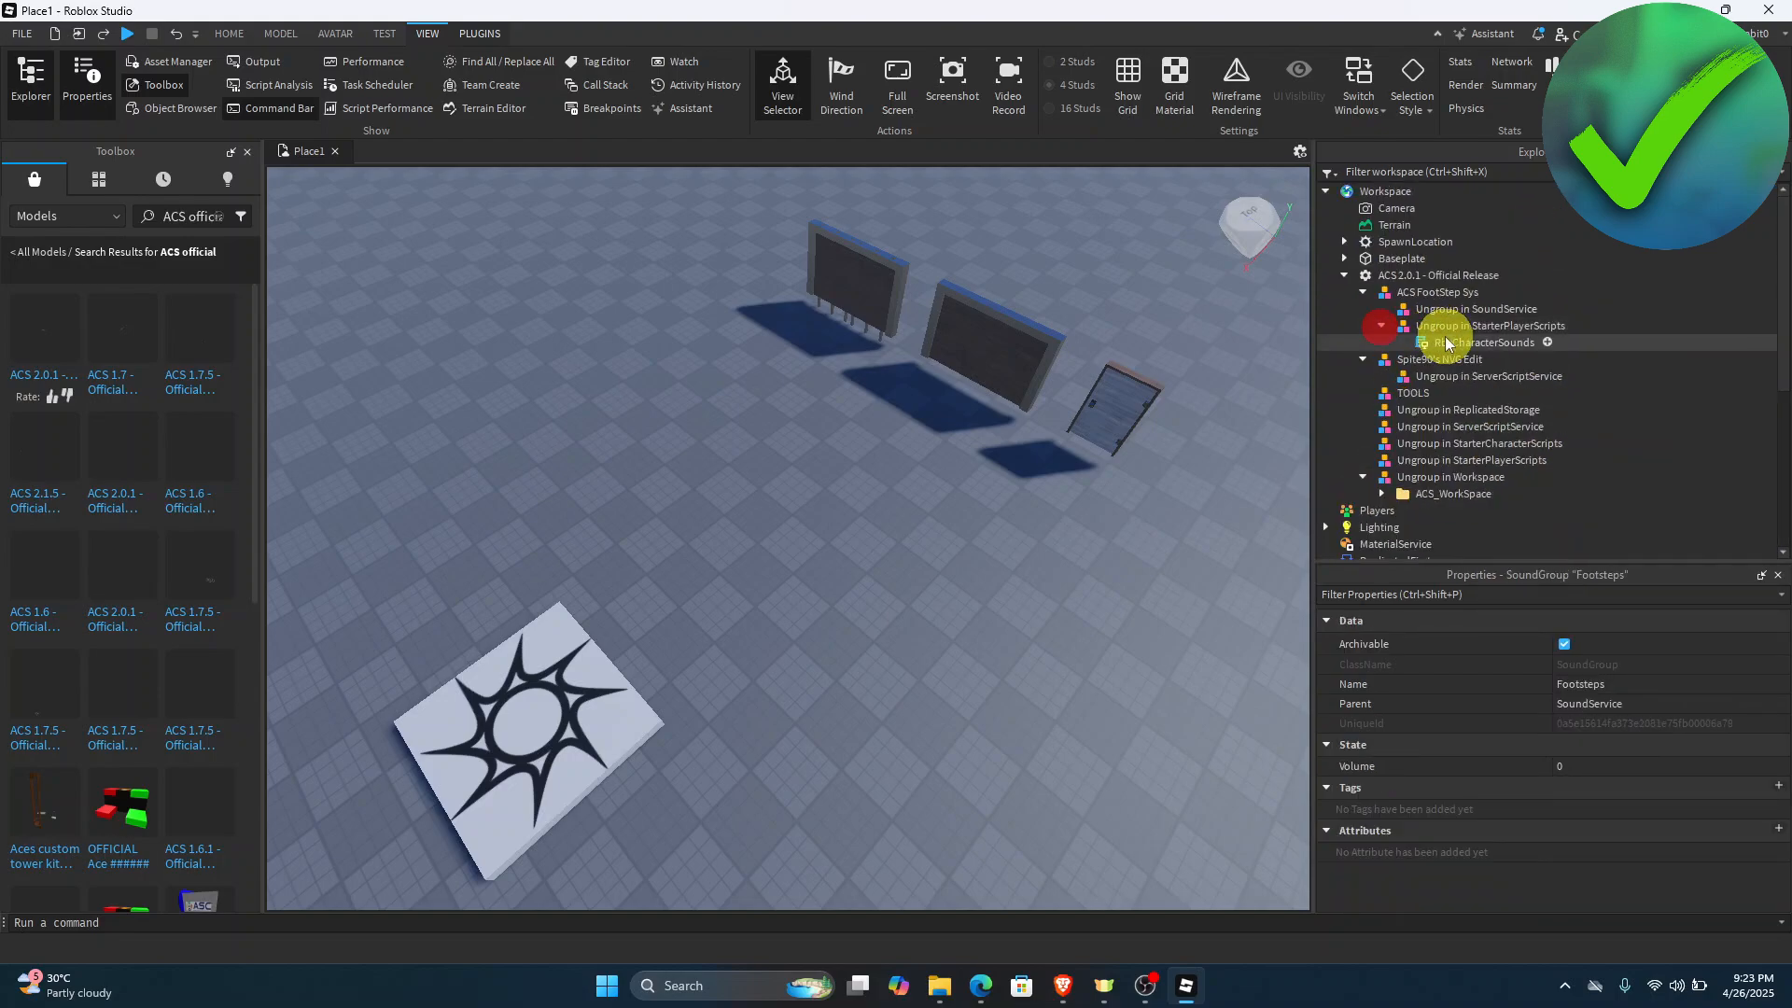
drag(1447, 343, 1498, 462)
Step: Move the ACS_WorkSpace folder from the ACS model directly into Workspace, and collapse the emptied ACS groups
scroll(1554, 301, up, 5)
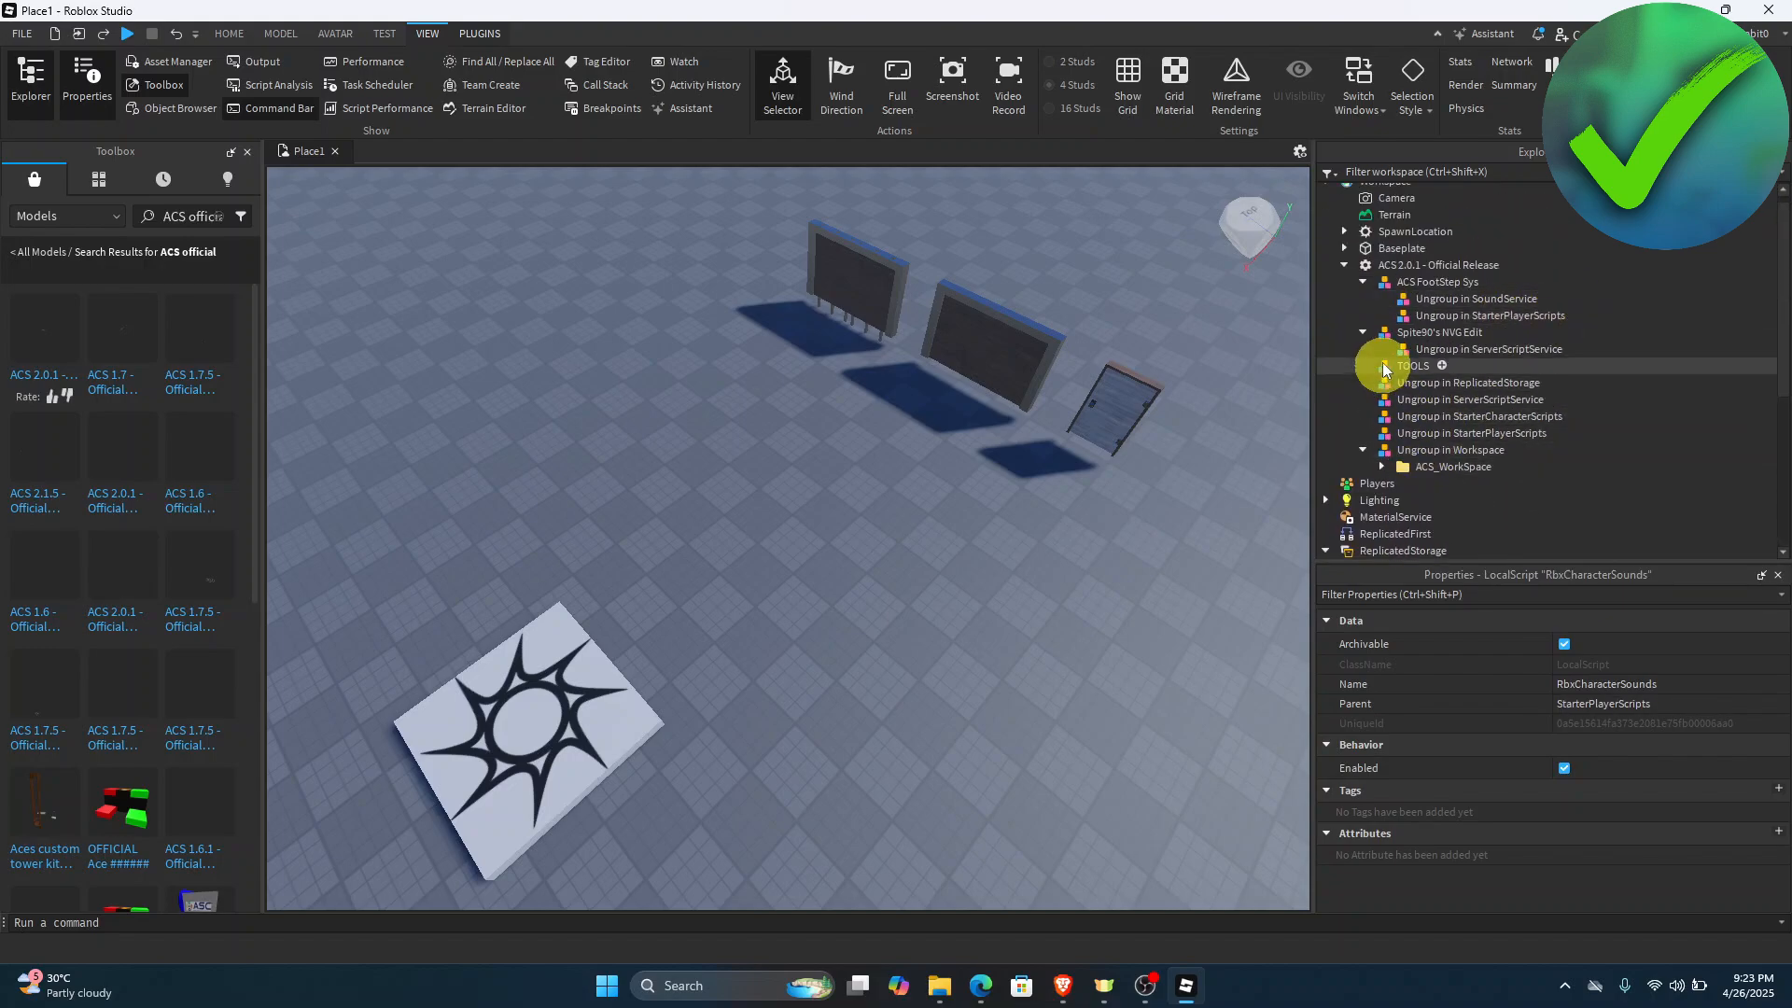
click(1362, 332)
click(1362, 282)
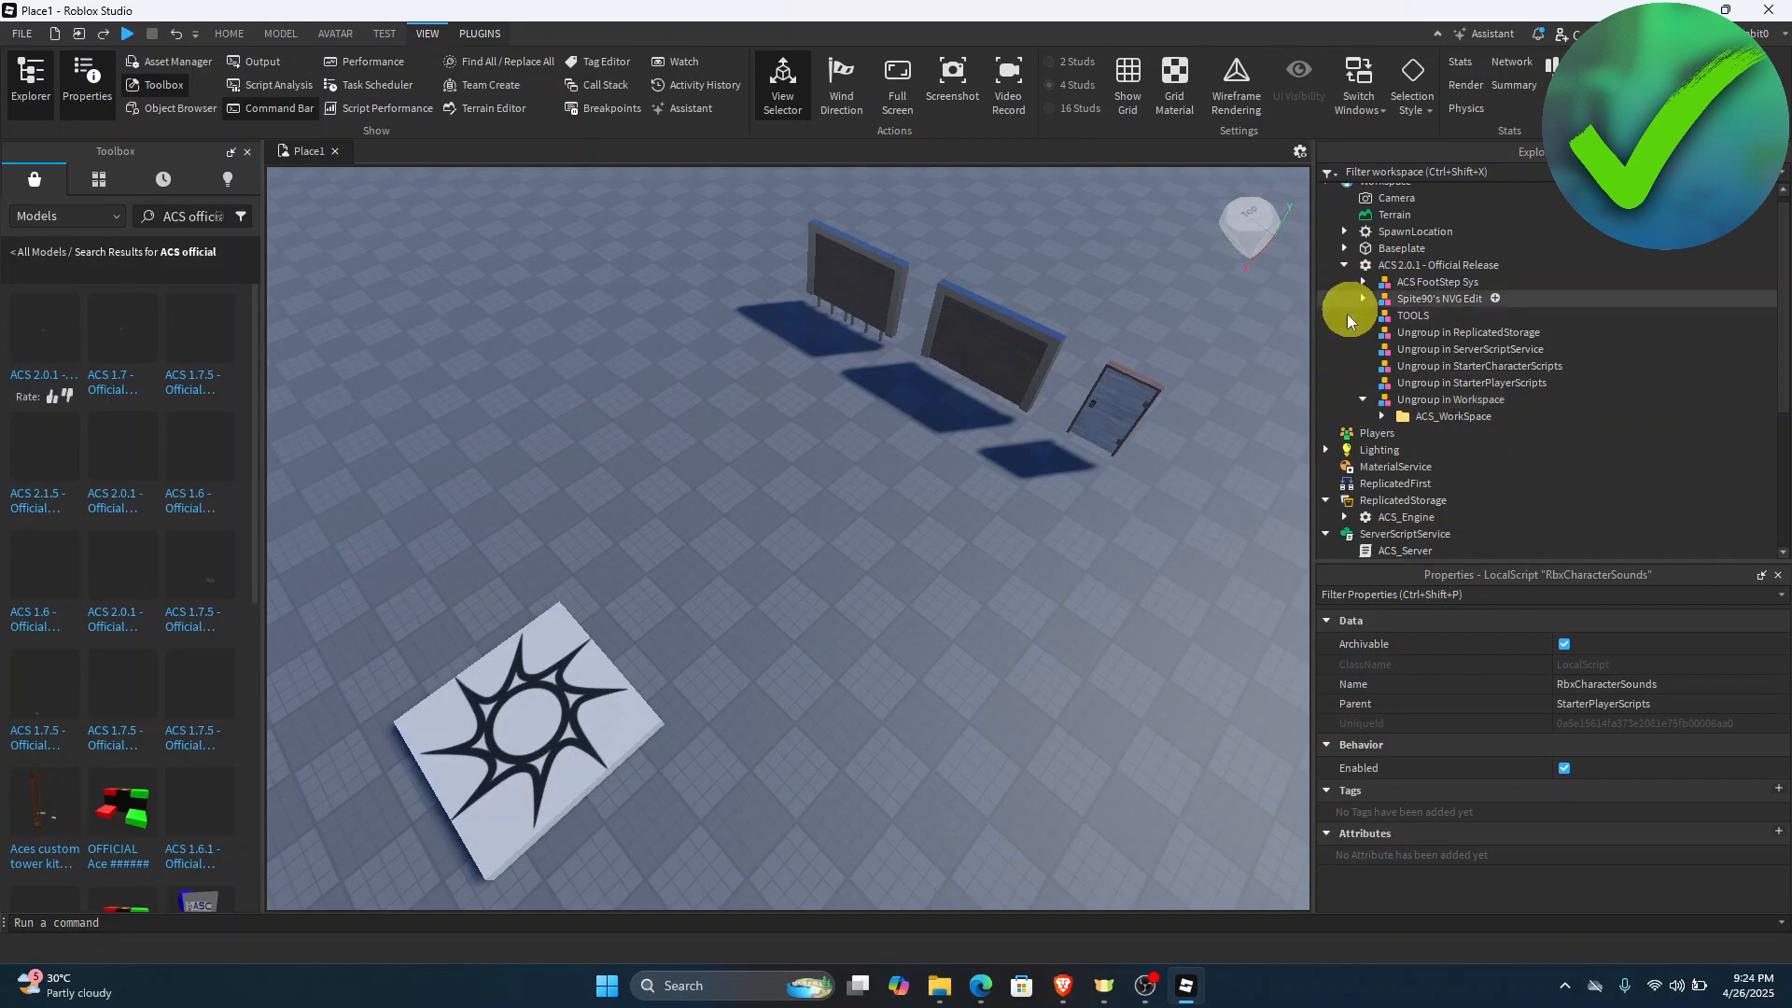
drag(1462, 417, 1363, 187)
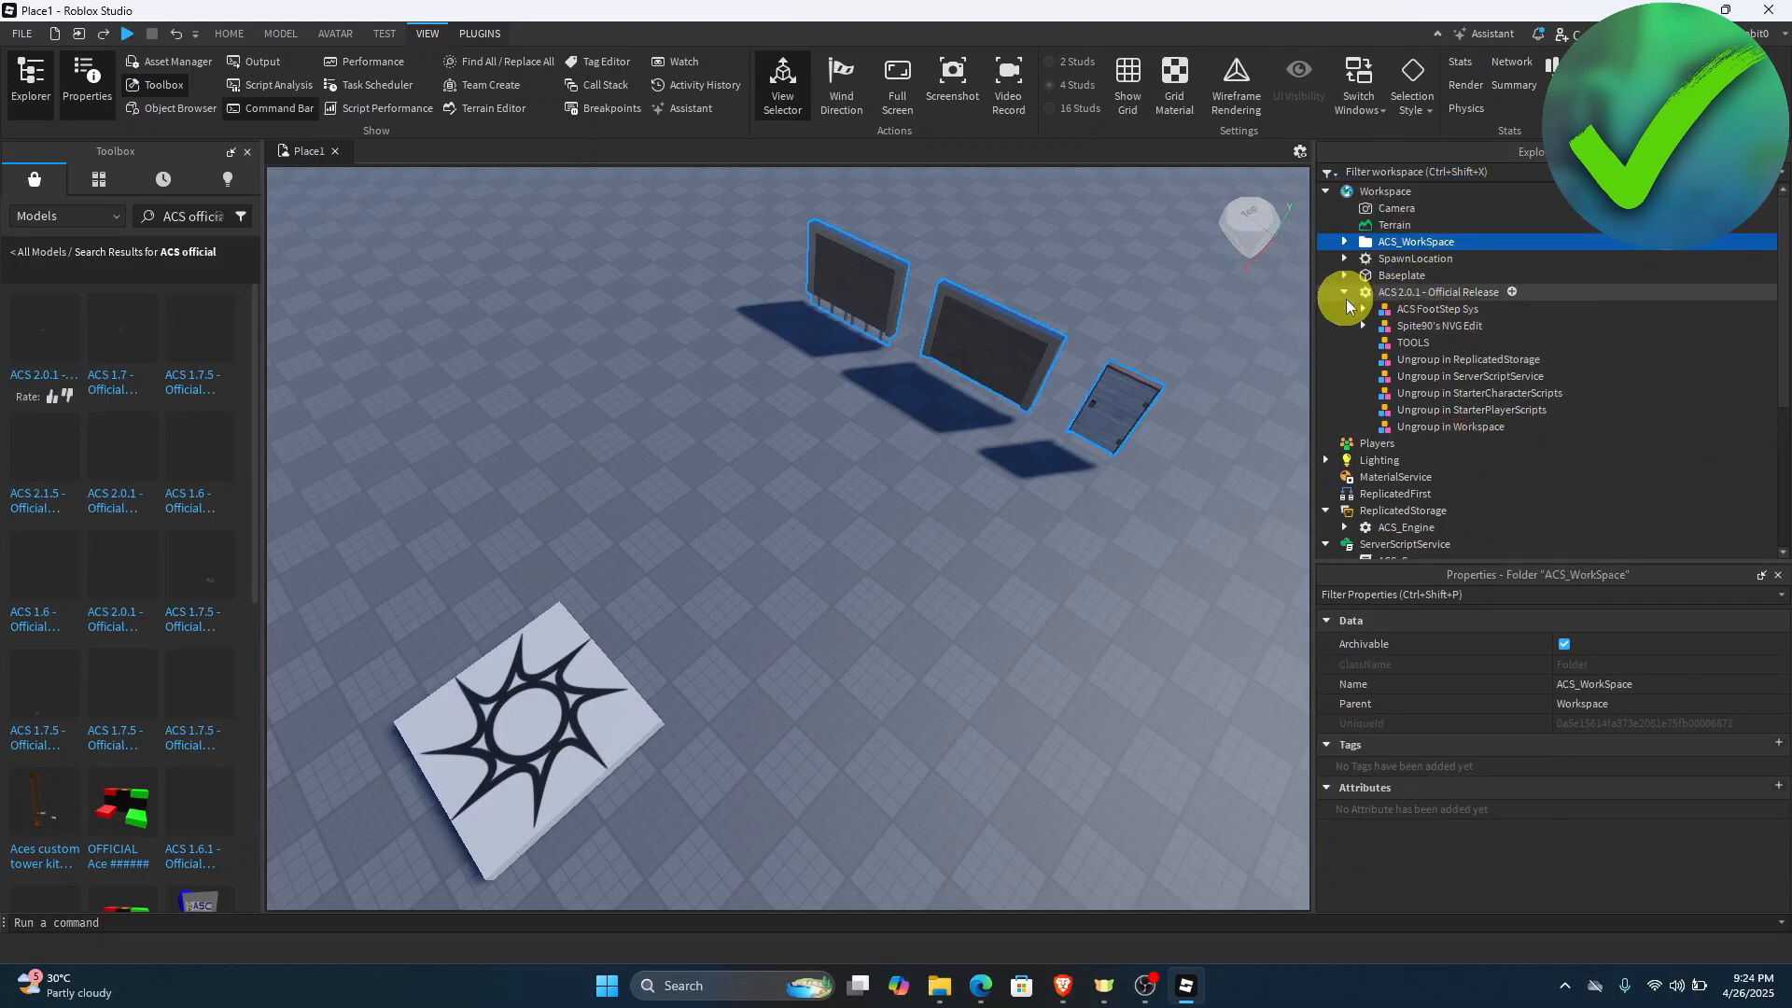
click(1345, 293)
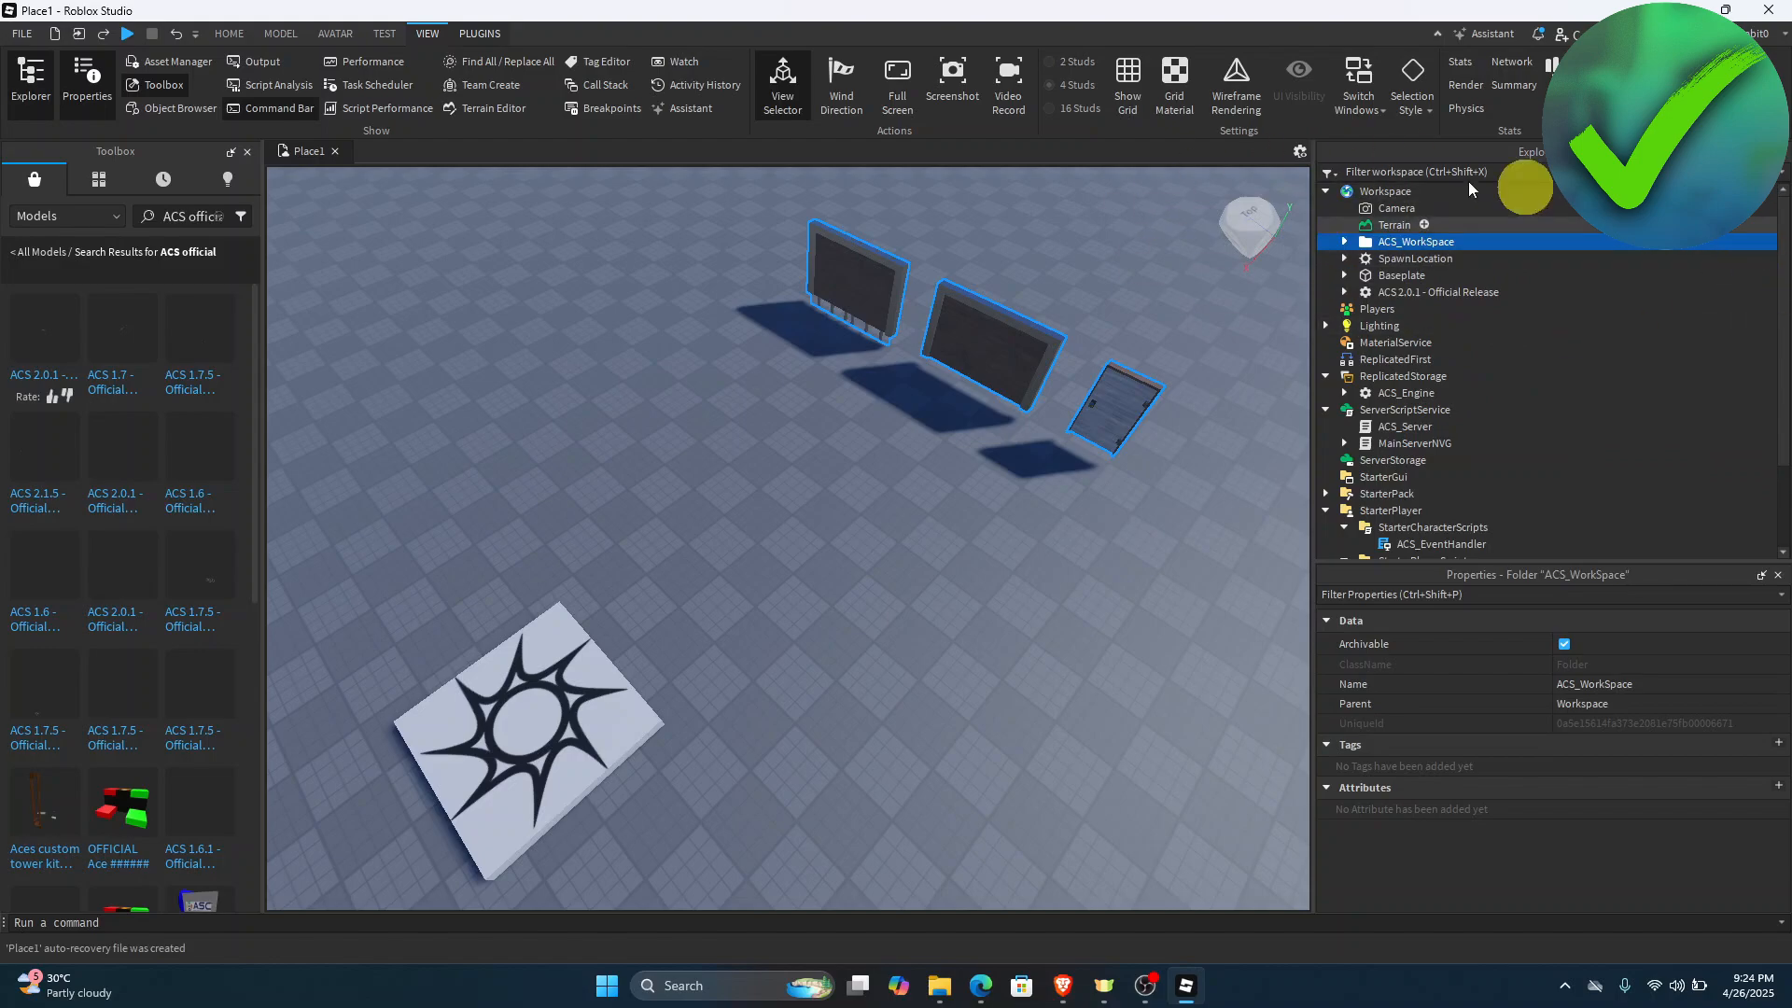
Step: Save the place to Roblox as a new game named Untitled Game, keeping the default basic info
click(226, 33)
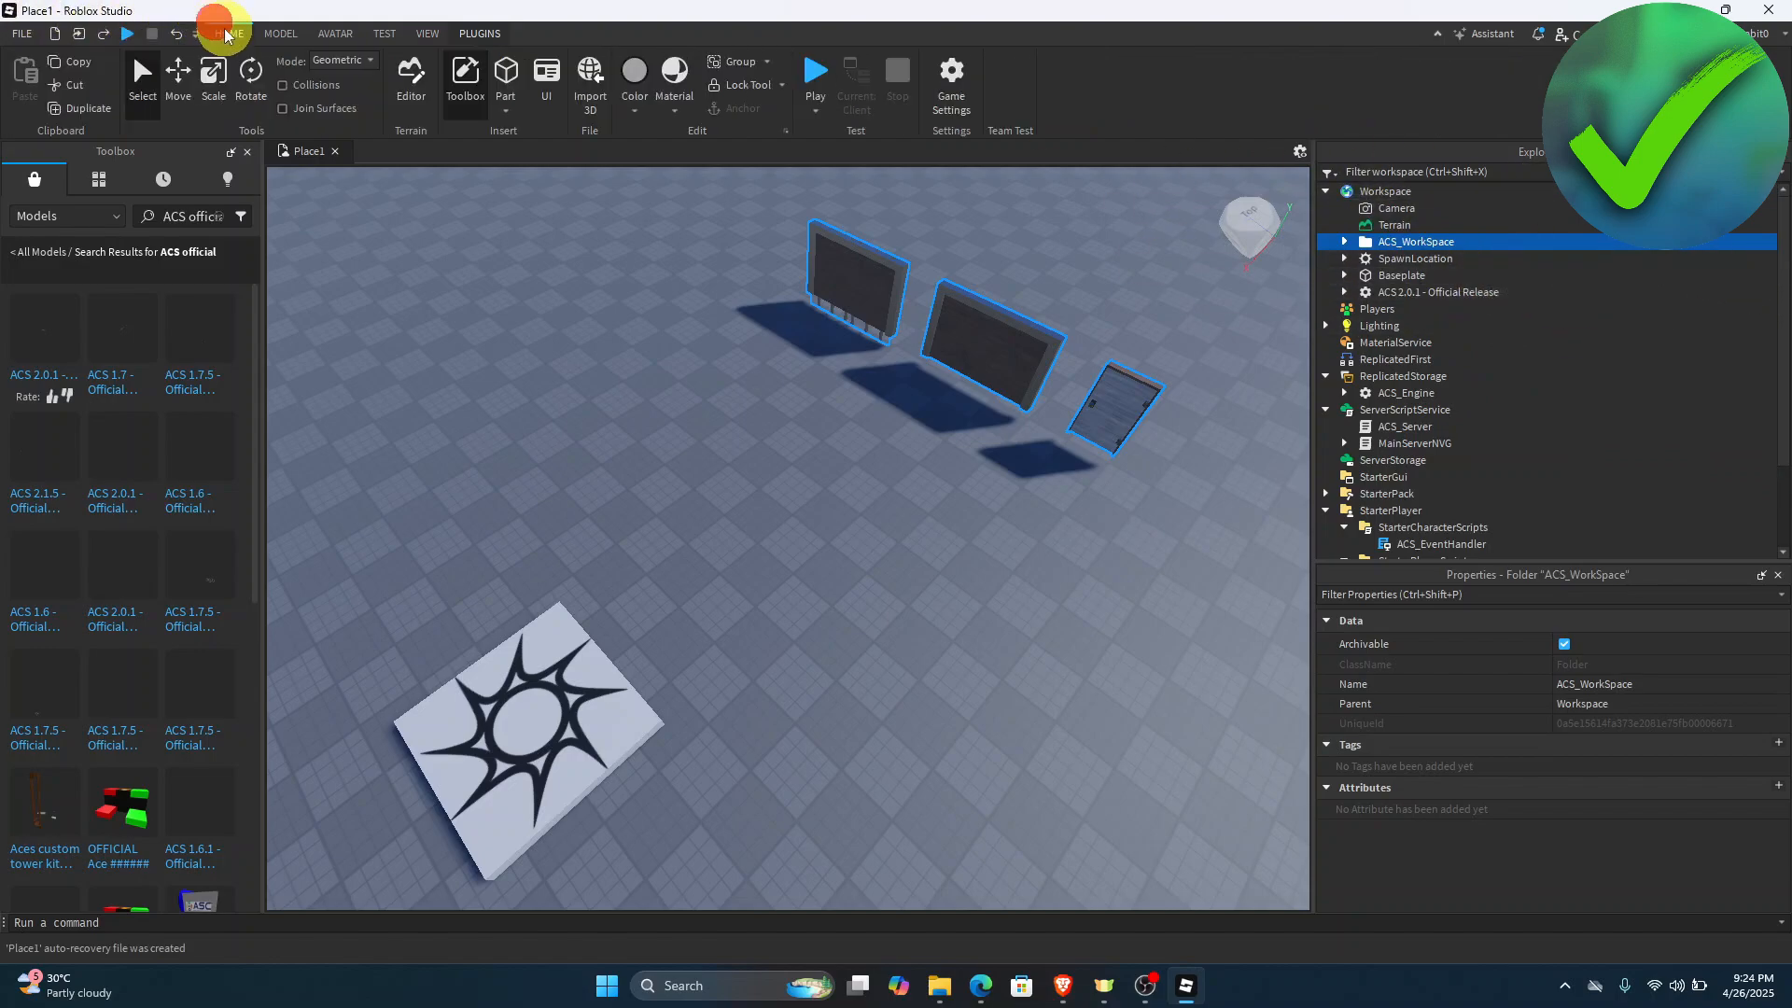
click(961, 80)
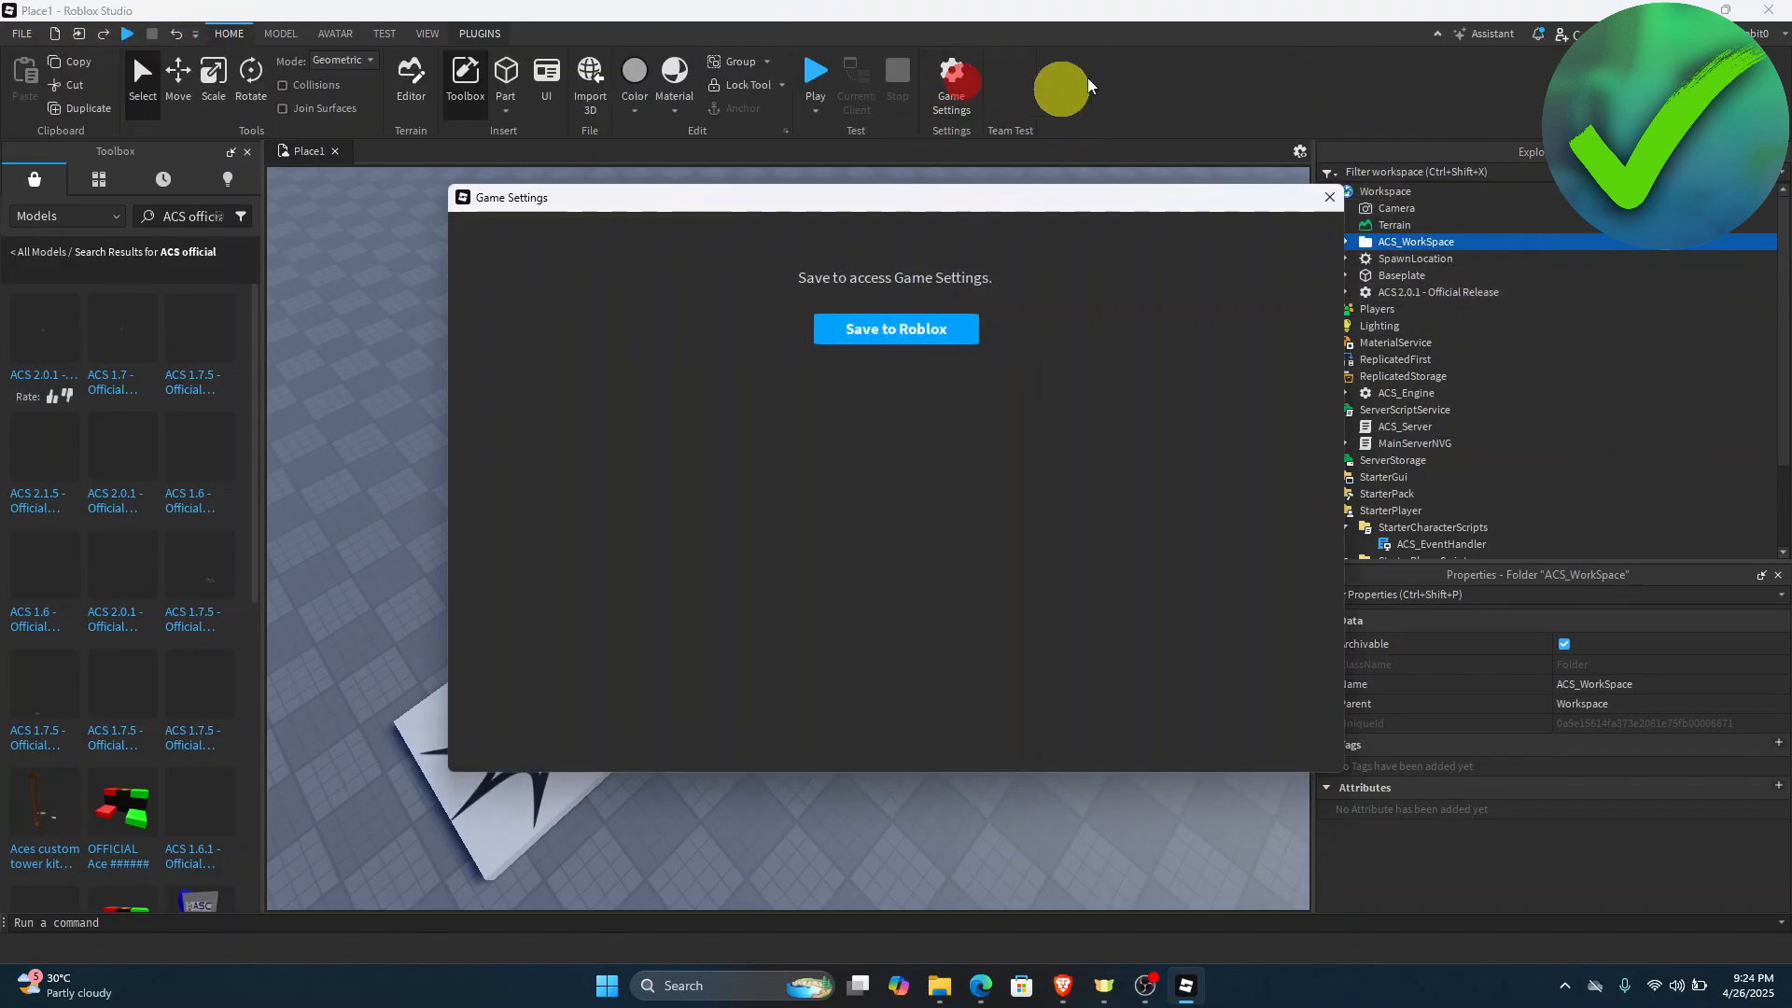
click(943, 328)
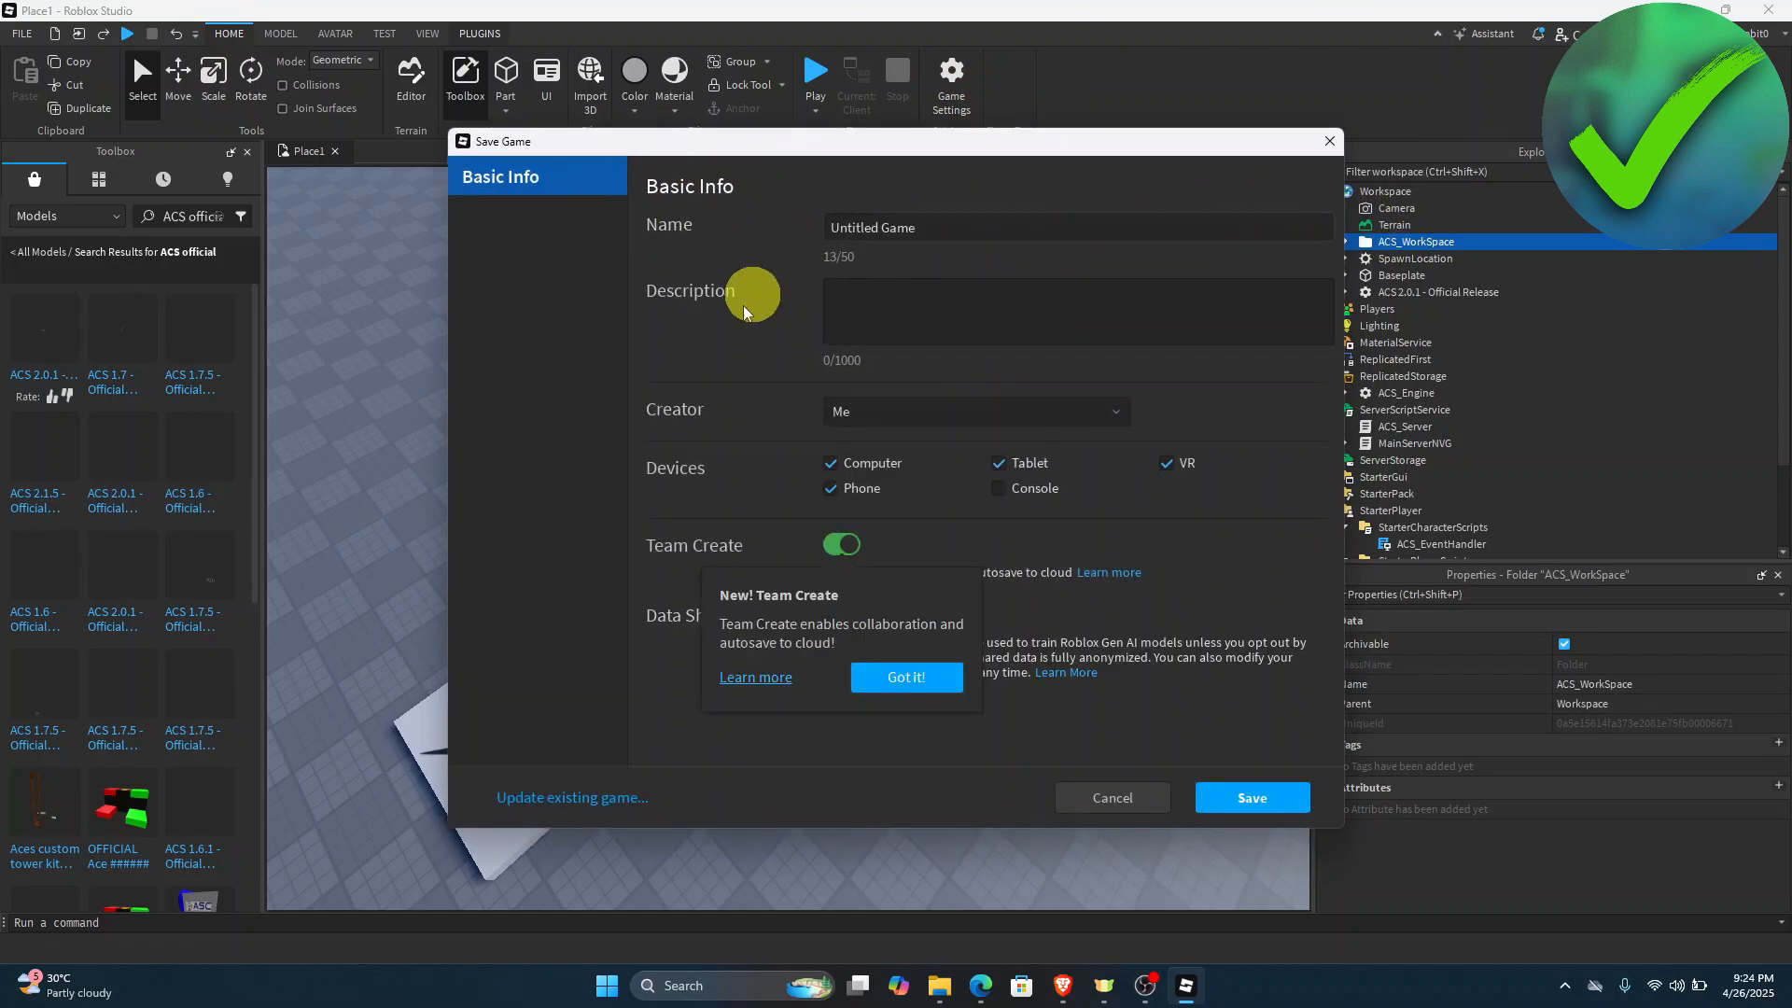
click(929, 677)
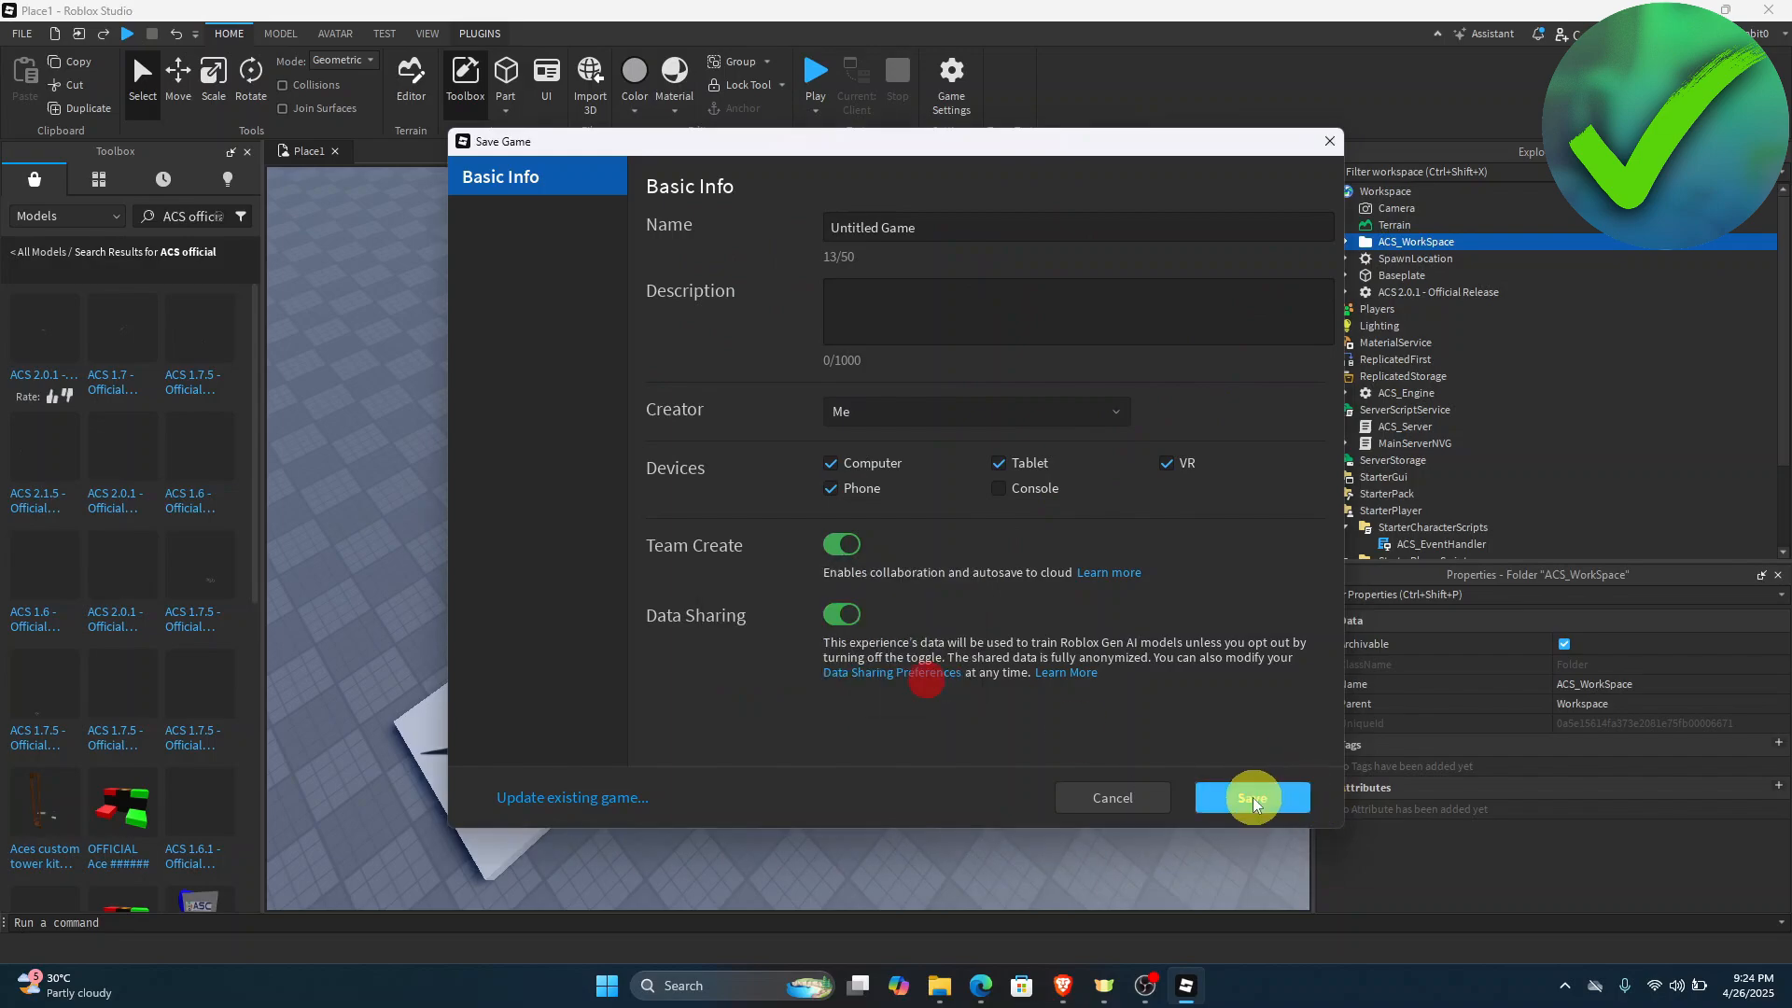
click(1253, 797)
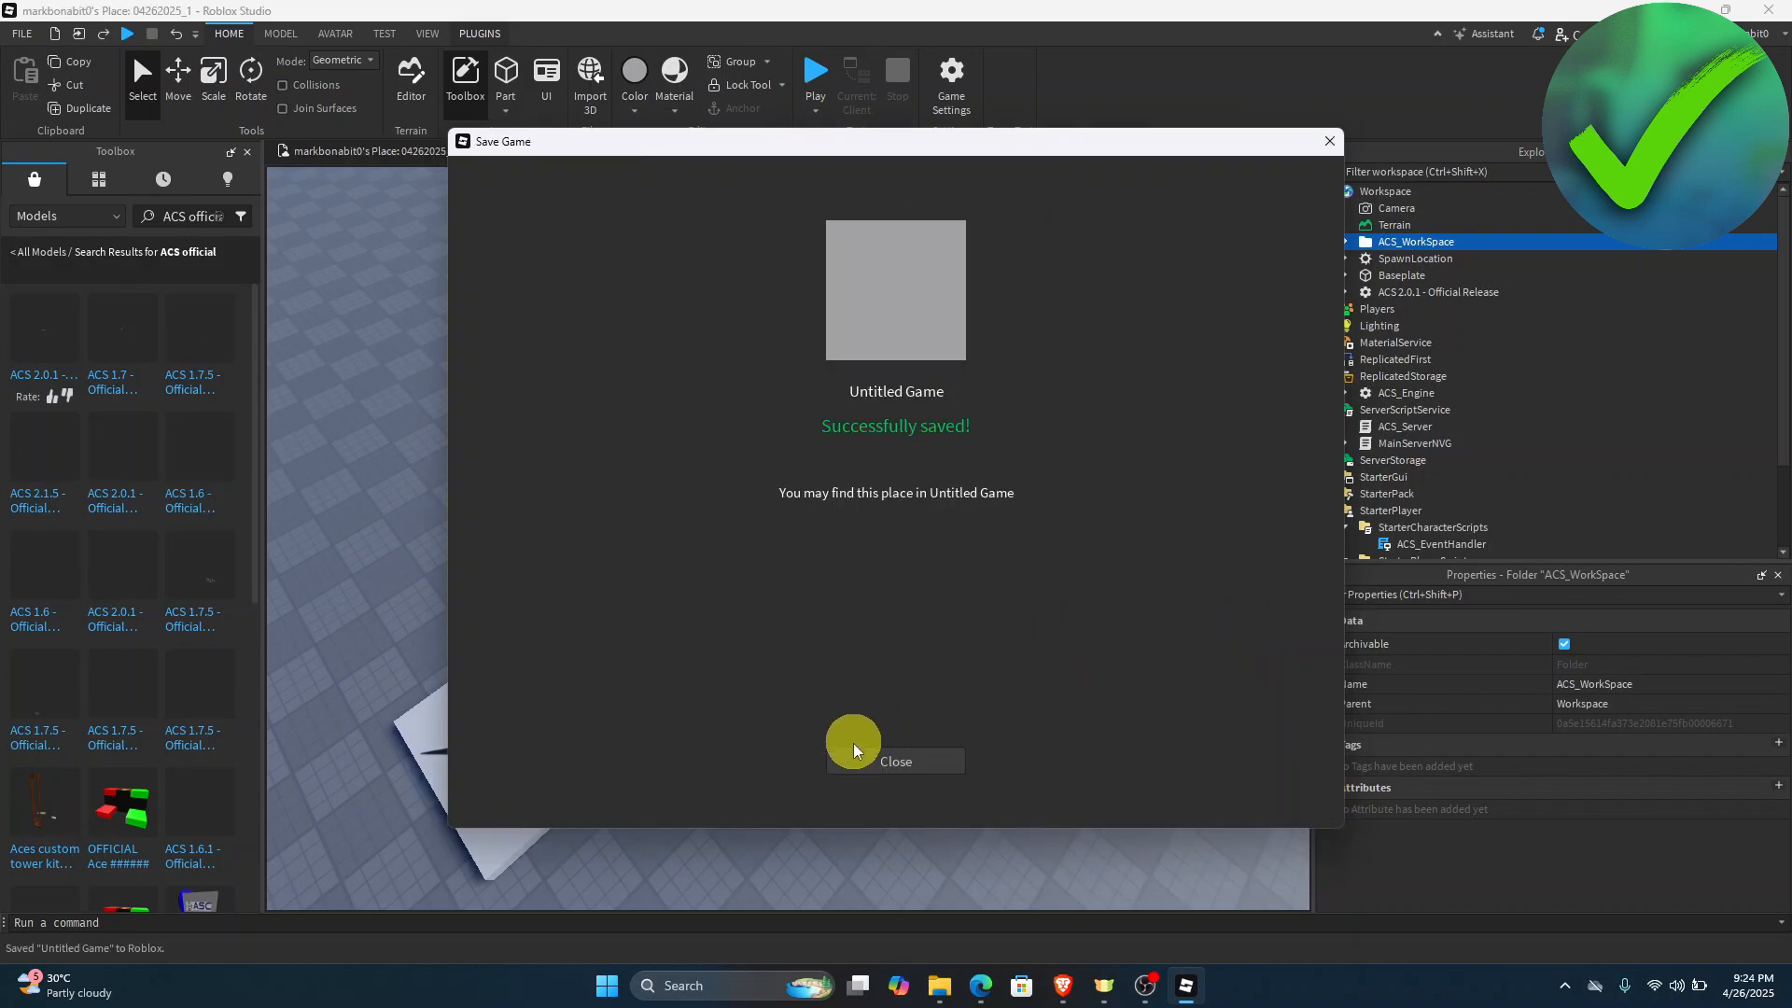
click(918, 763)
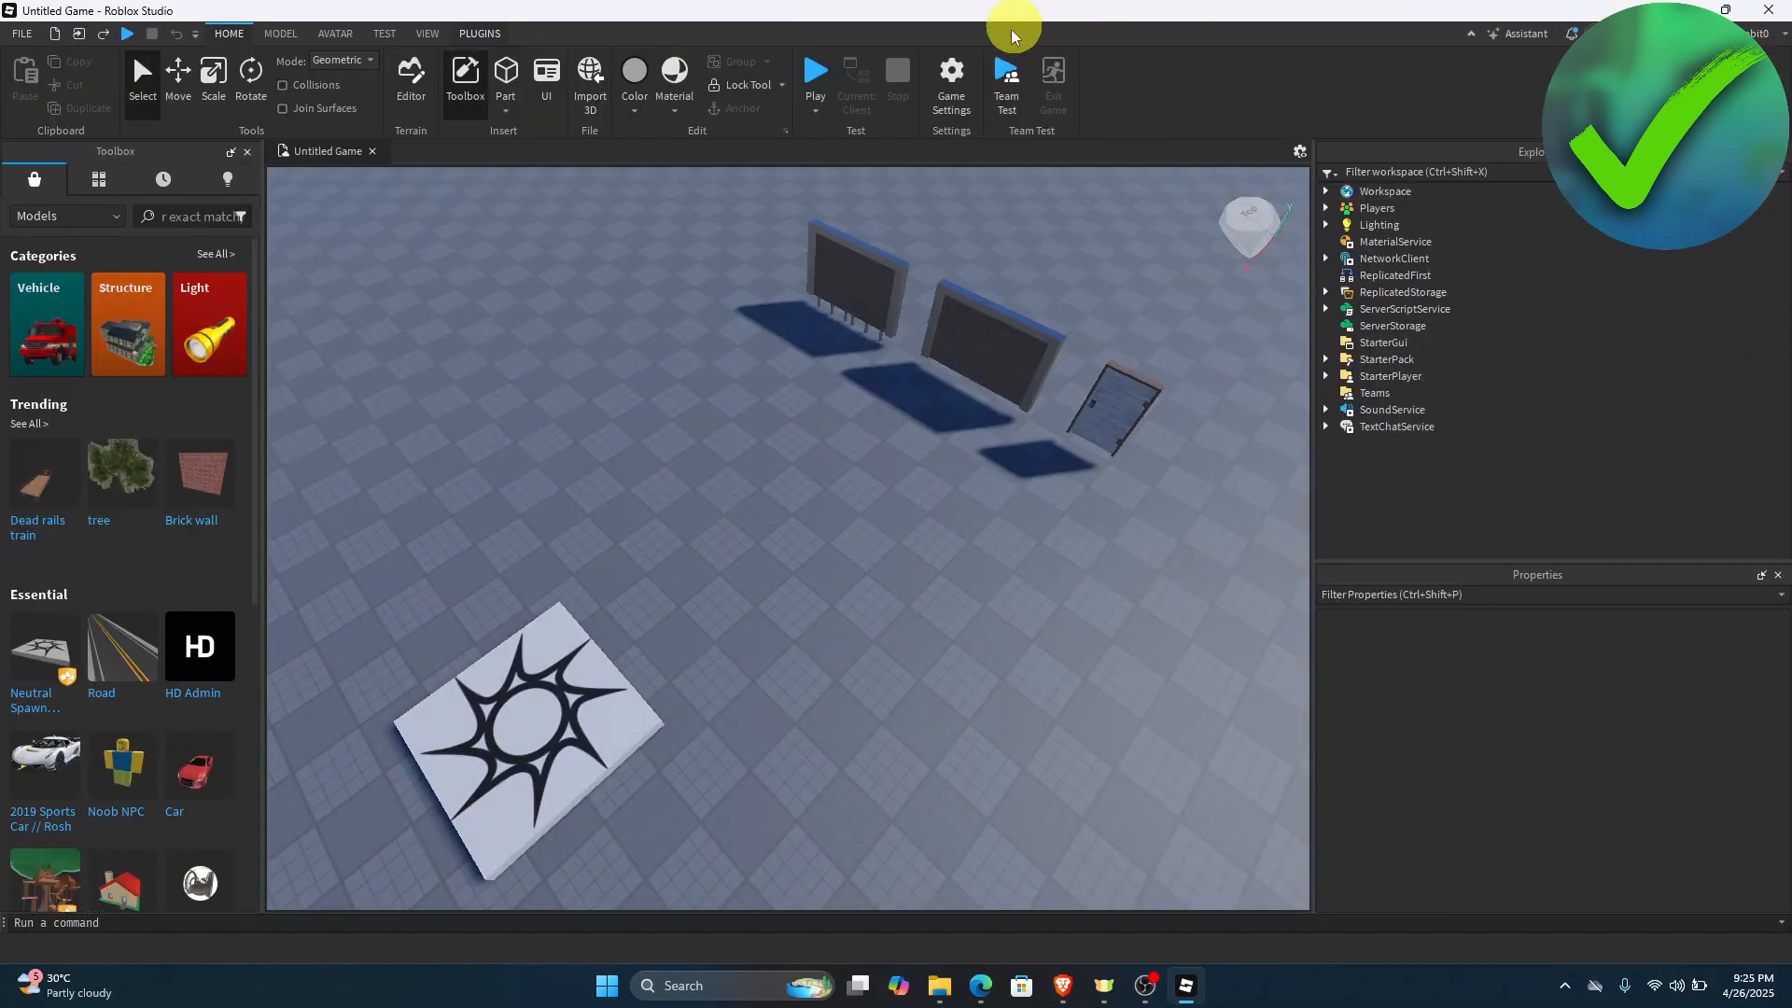
Step: Set the game's avatar type to R6 and save the game settings, accepting the shutdown of running games
click(952, 74)
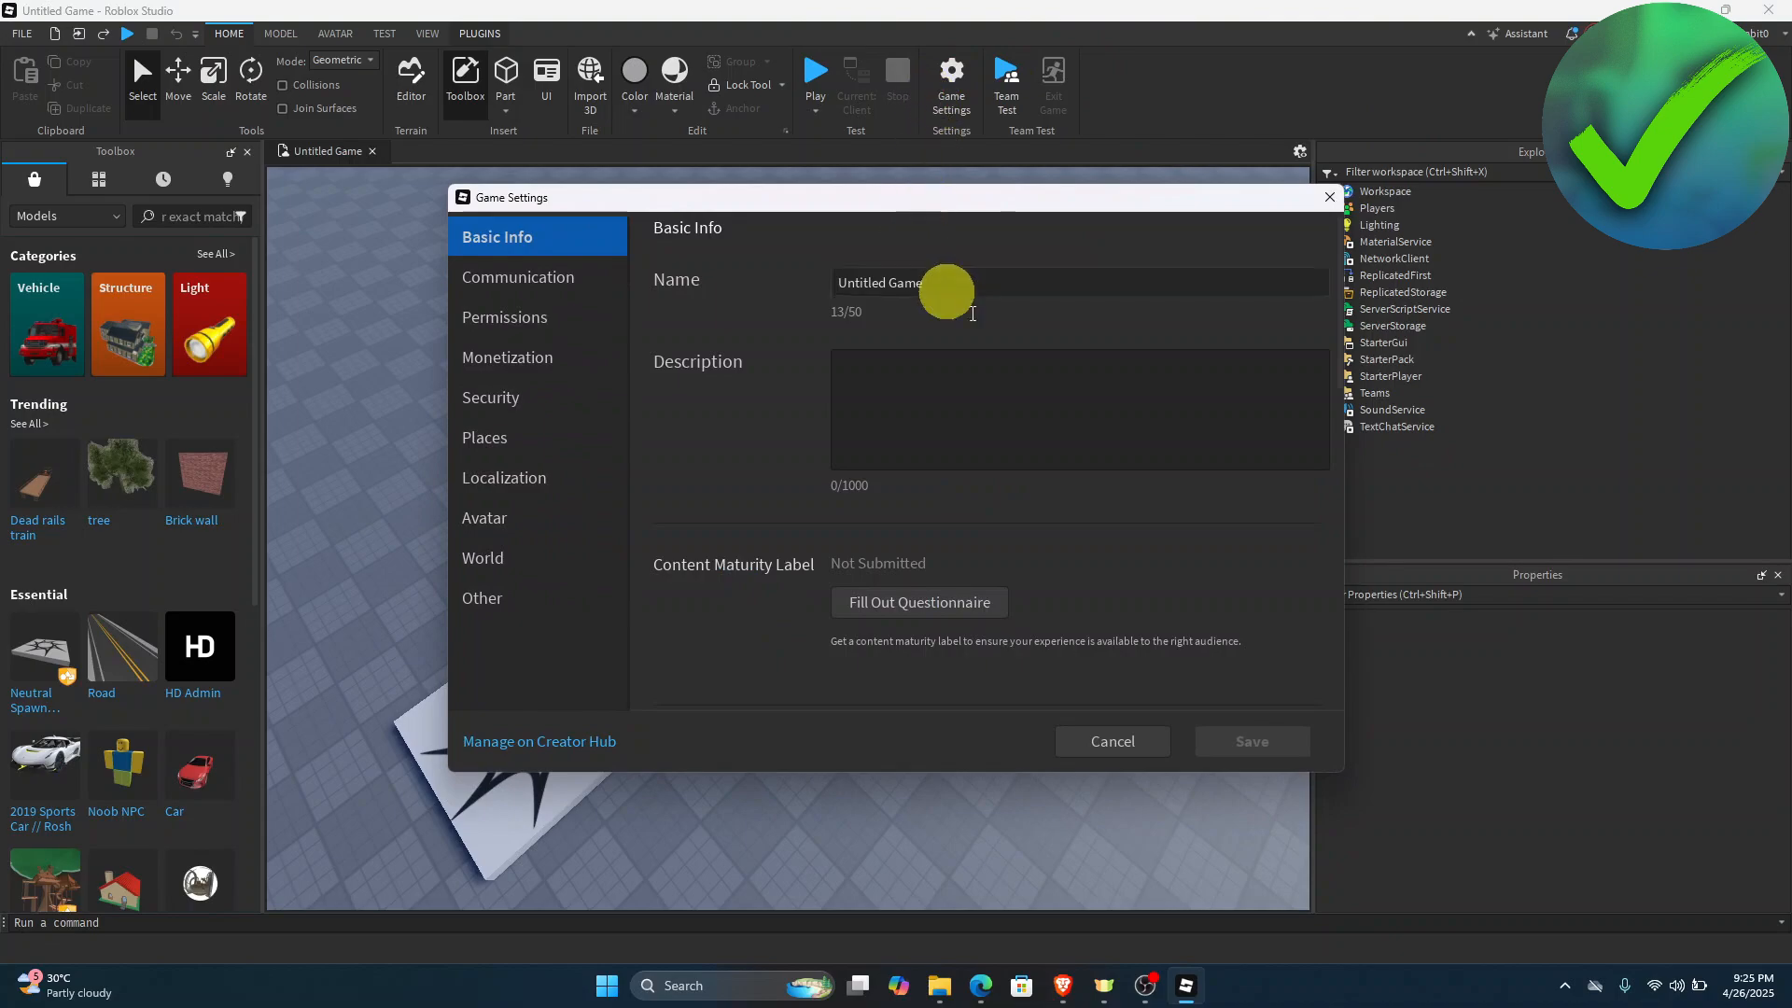
click(480, 520)
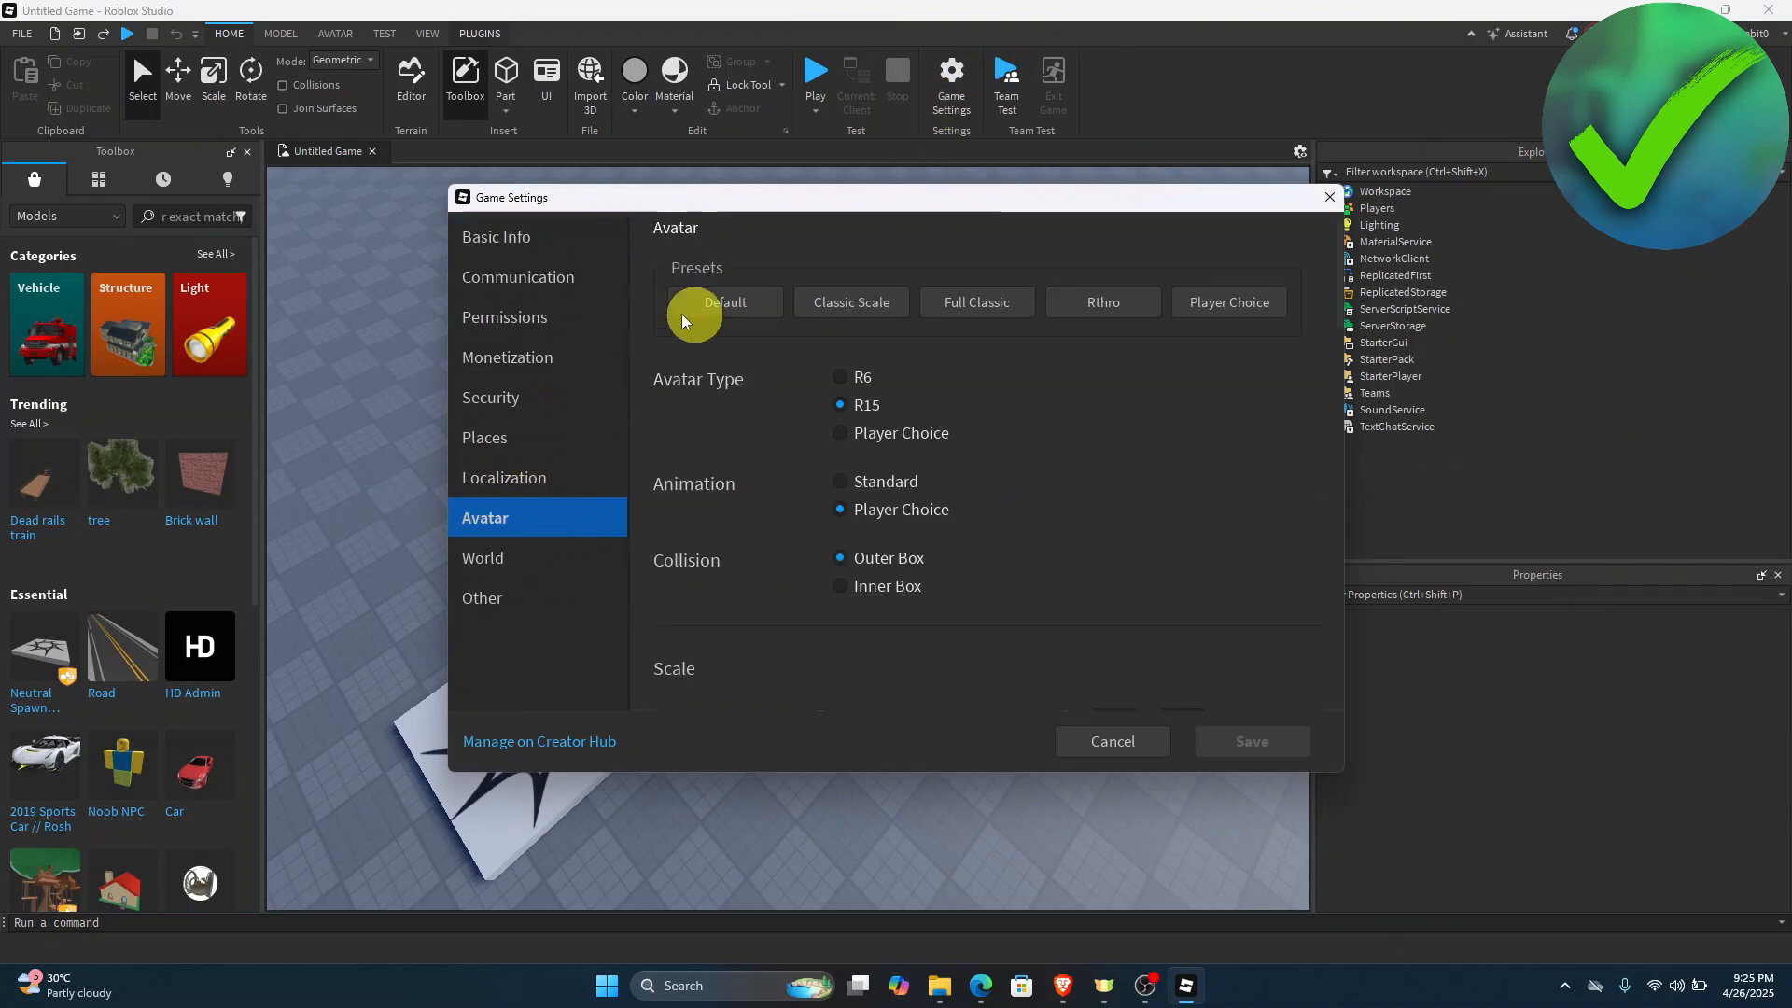
click(836, 377)
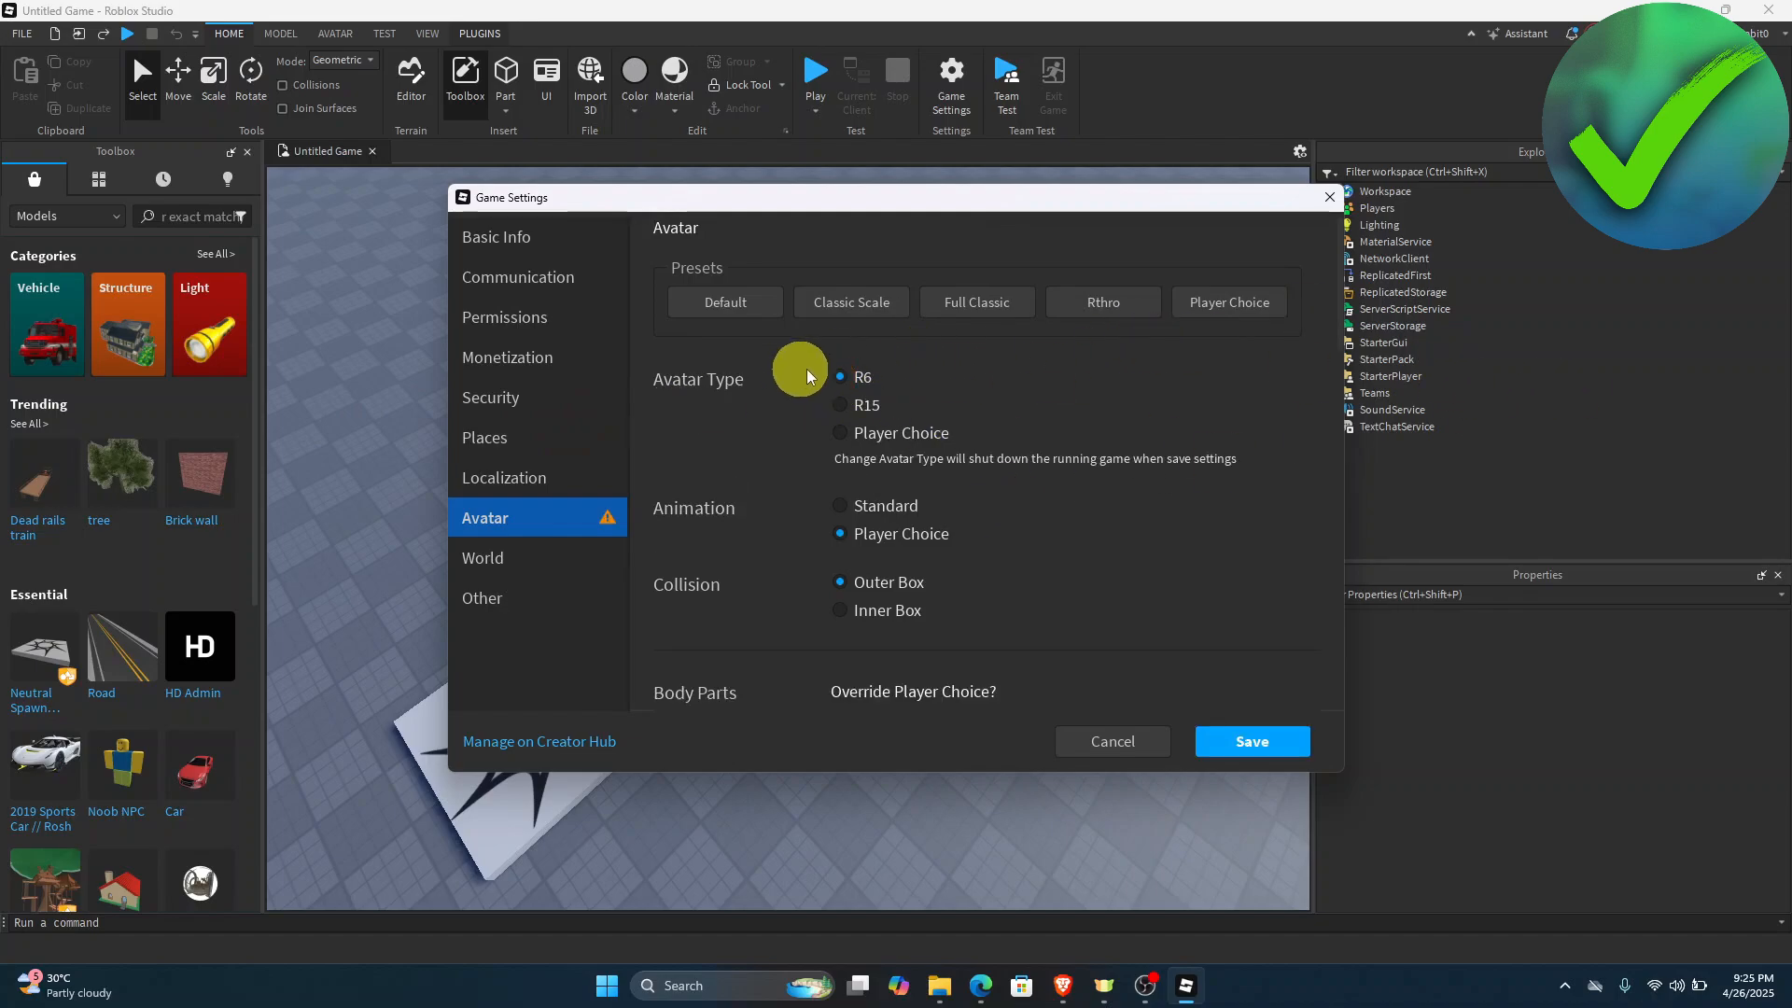
click(1253, 745)
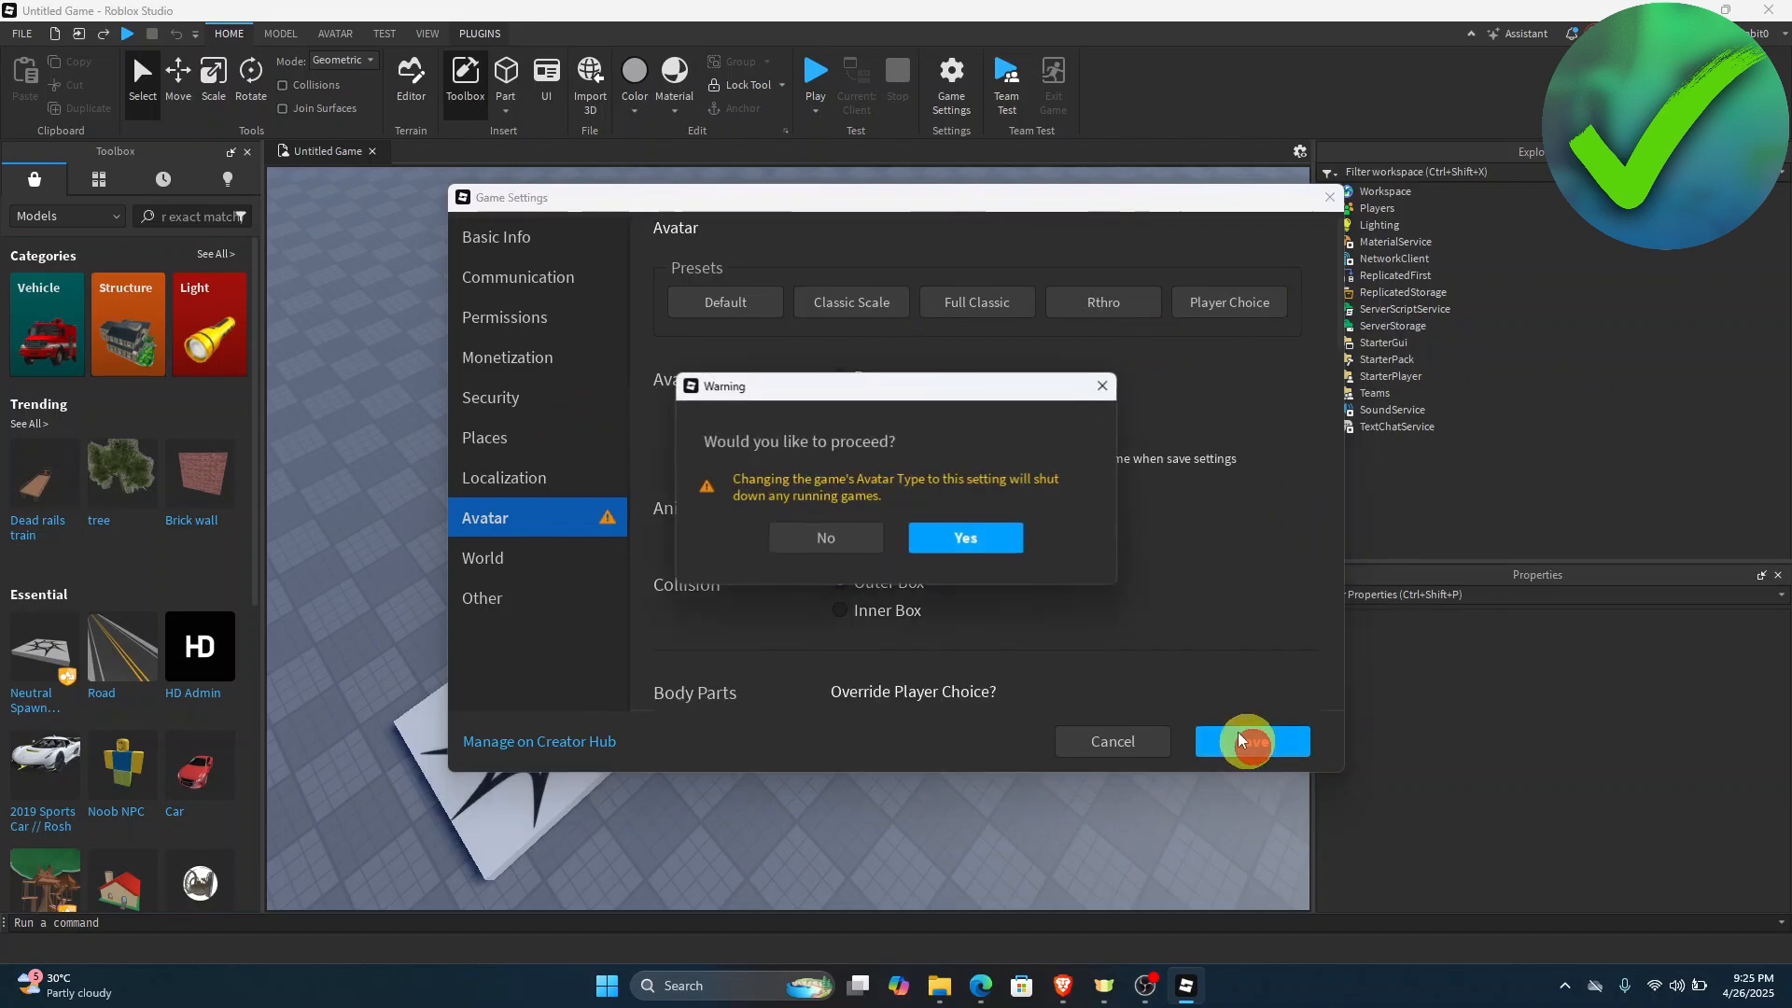
click(999, 546)
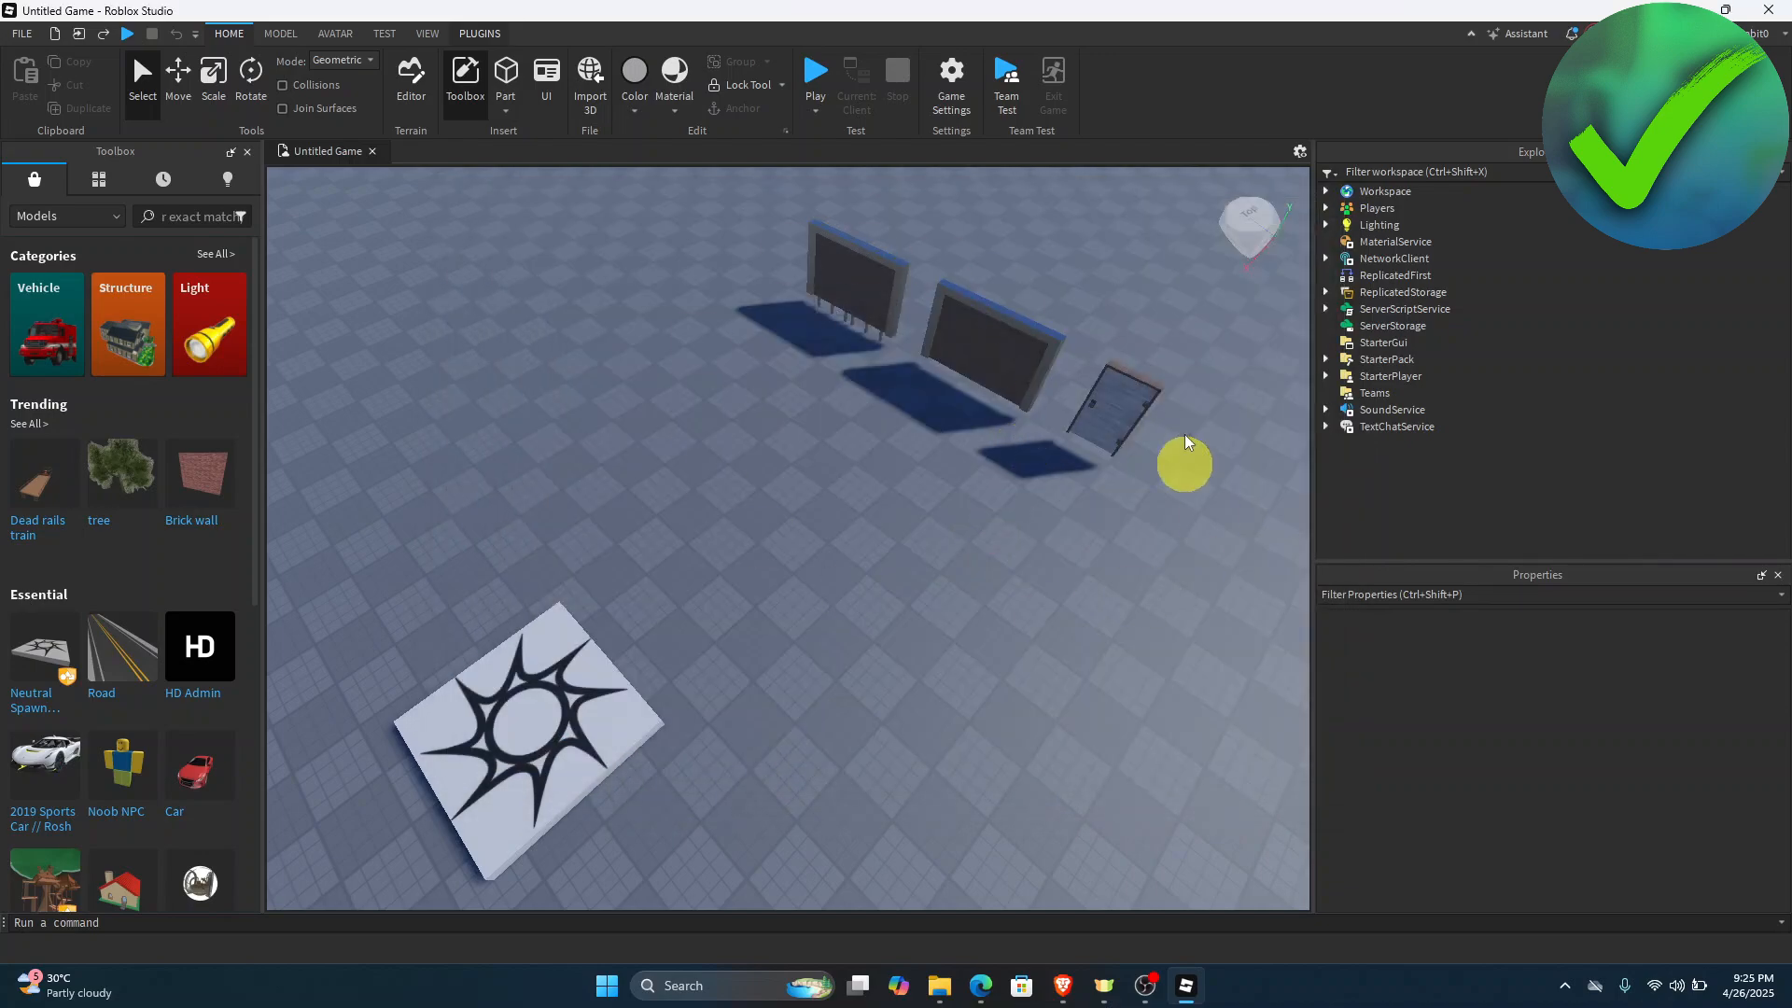
Step: Start a playtest of the game, equip the Flashbang to check it in first person, and put it away again
click(820, 71)
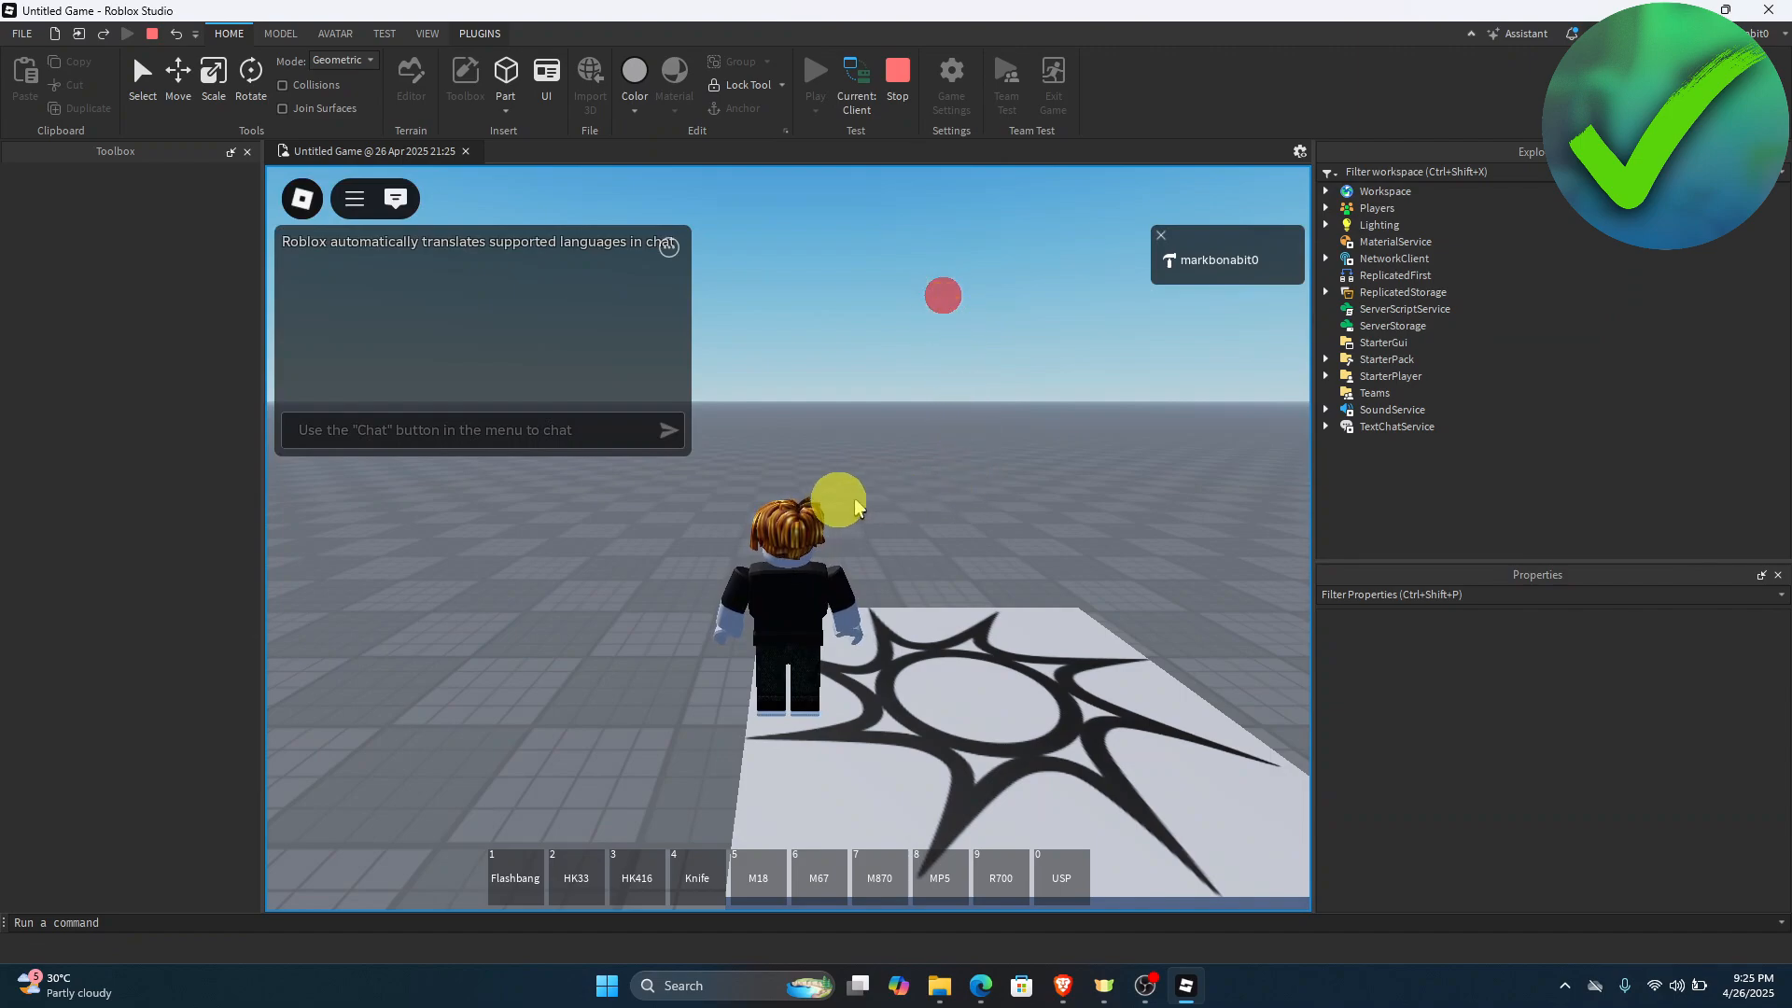
key(1)
right_drag(846, 500, 846, 492)
scroll(846, 492, up, 5)
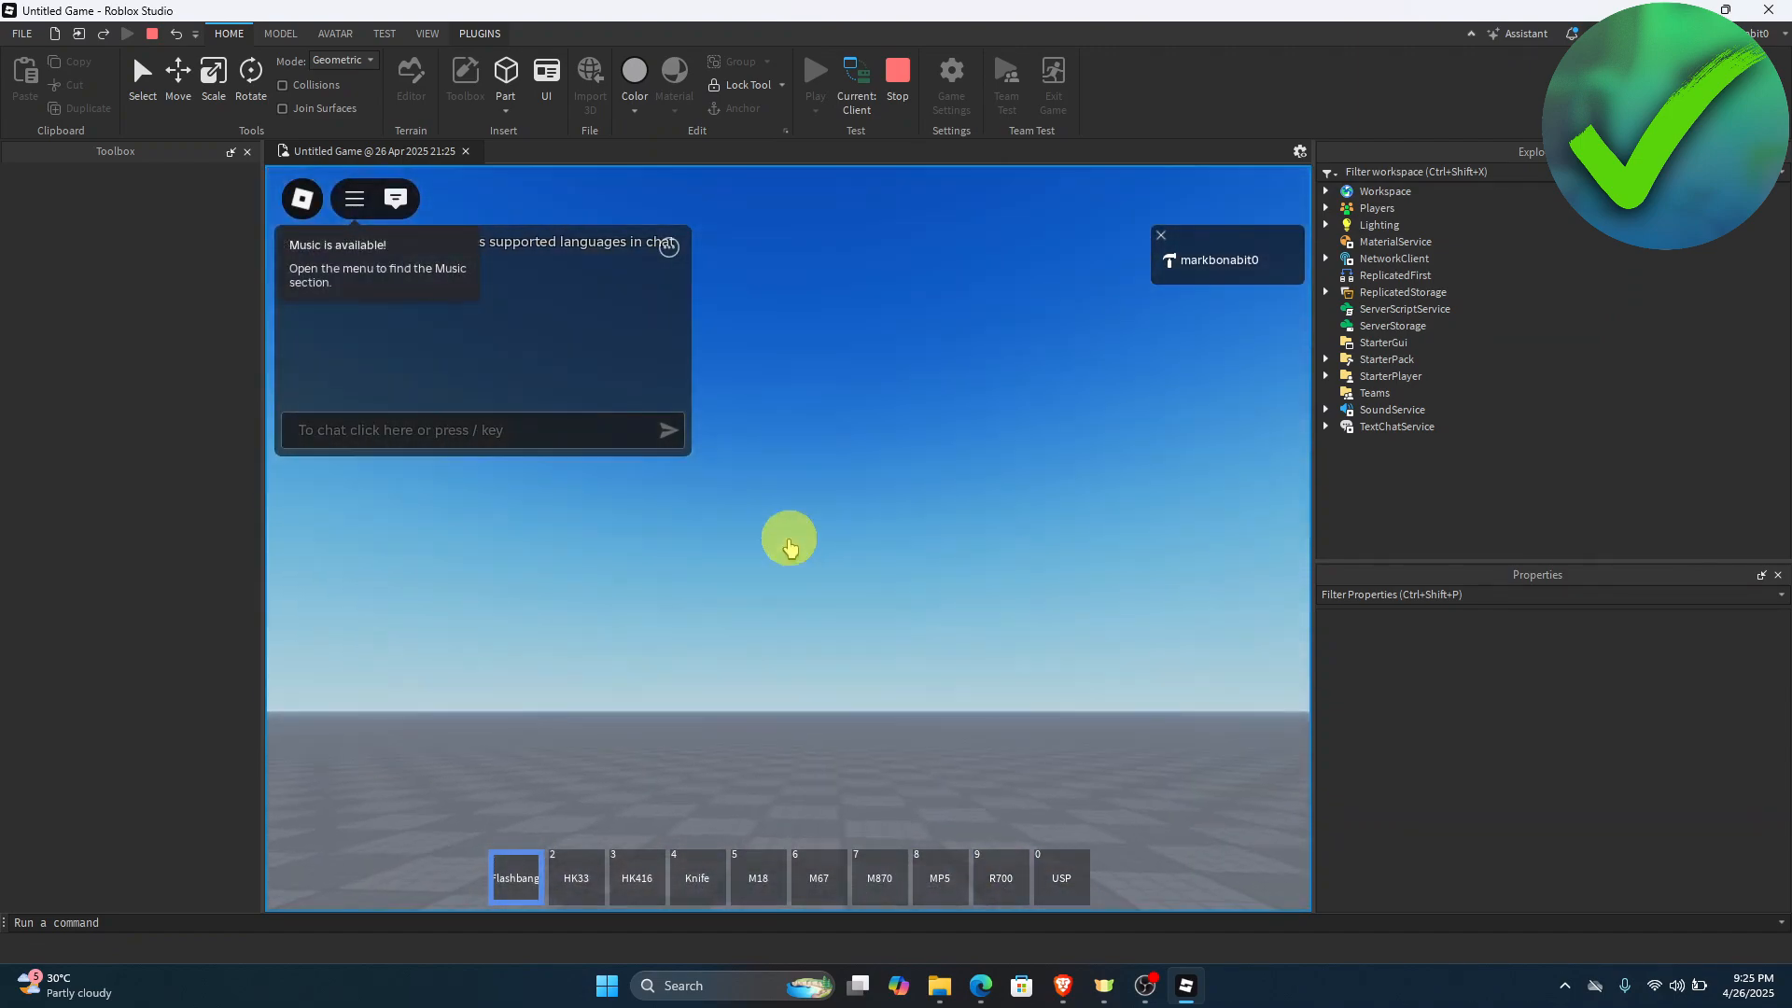
scroll(789, 541, down, 4)
scroll(788, 540, up, 4)
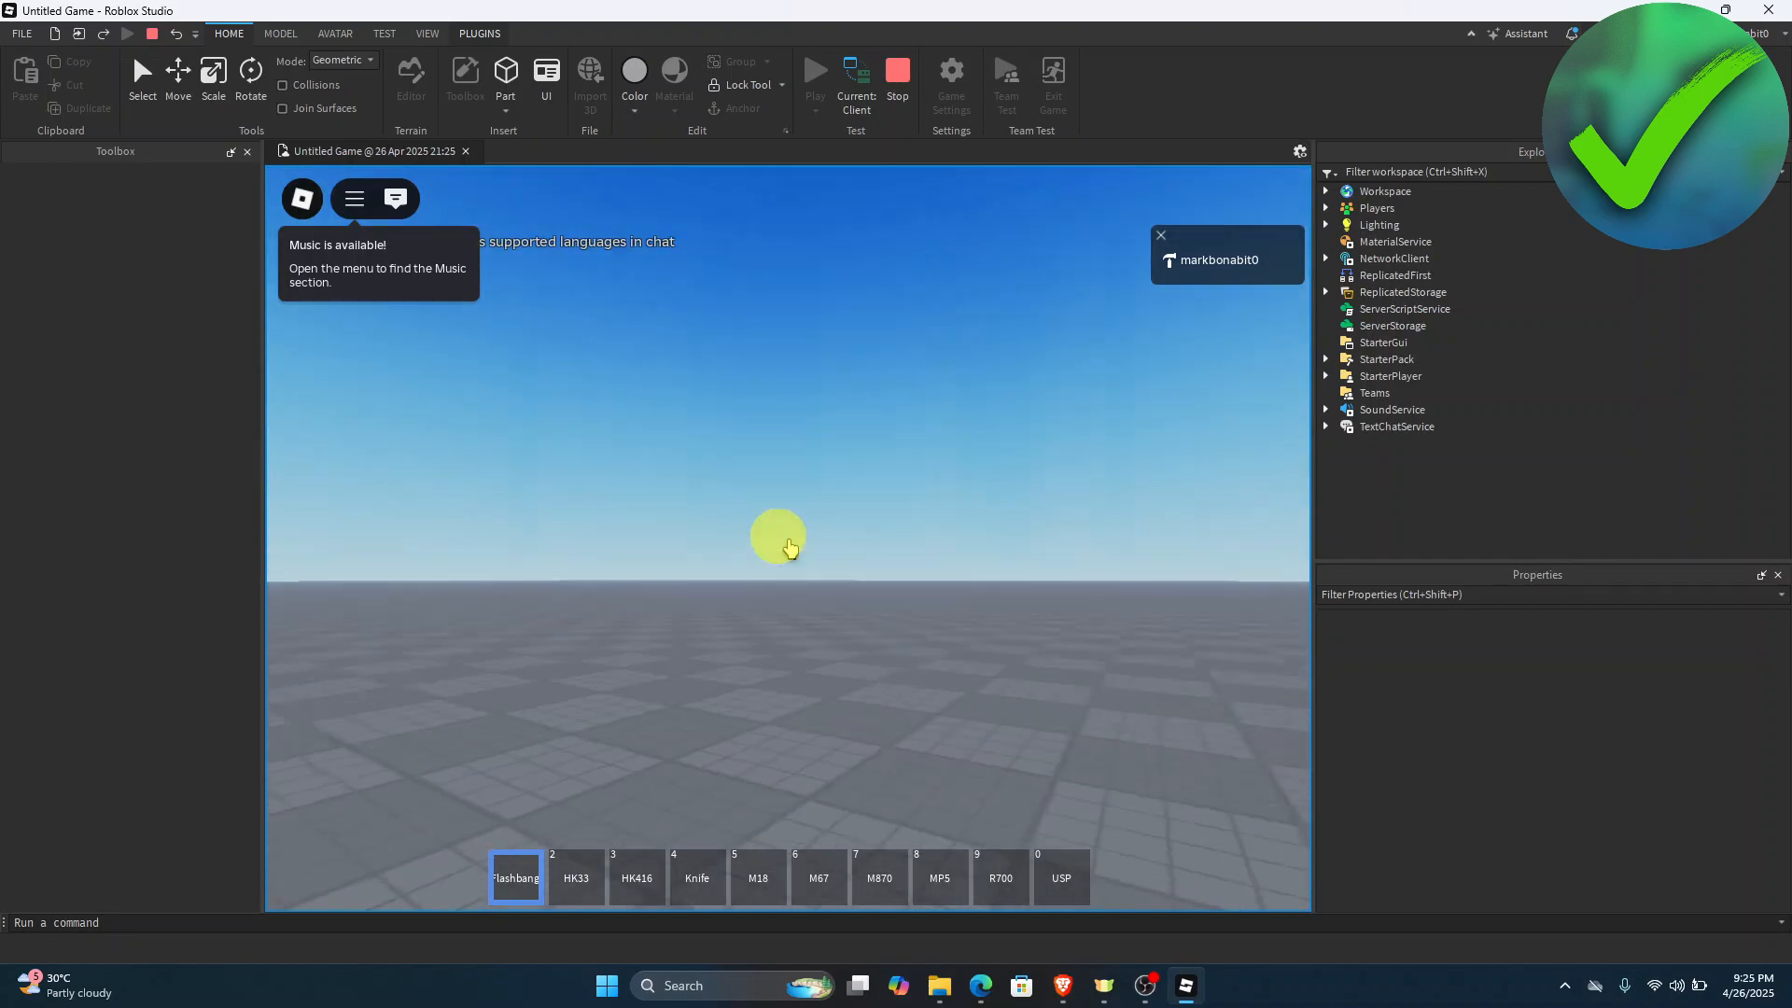
key(1)
scroll(791, 542, down, 5)
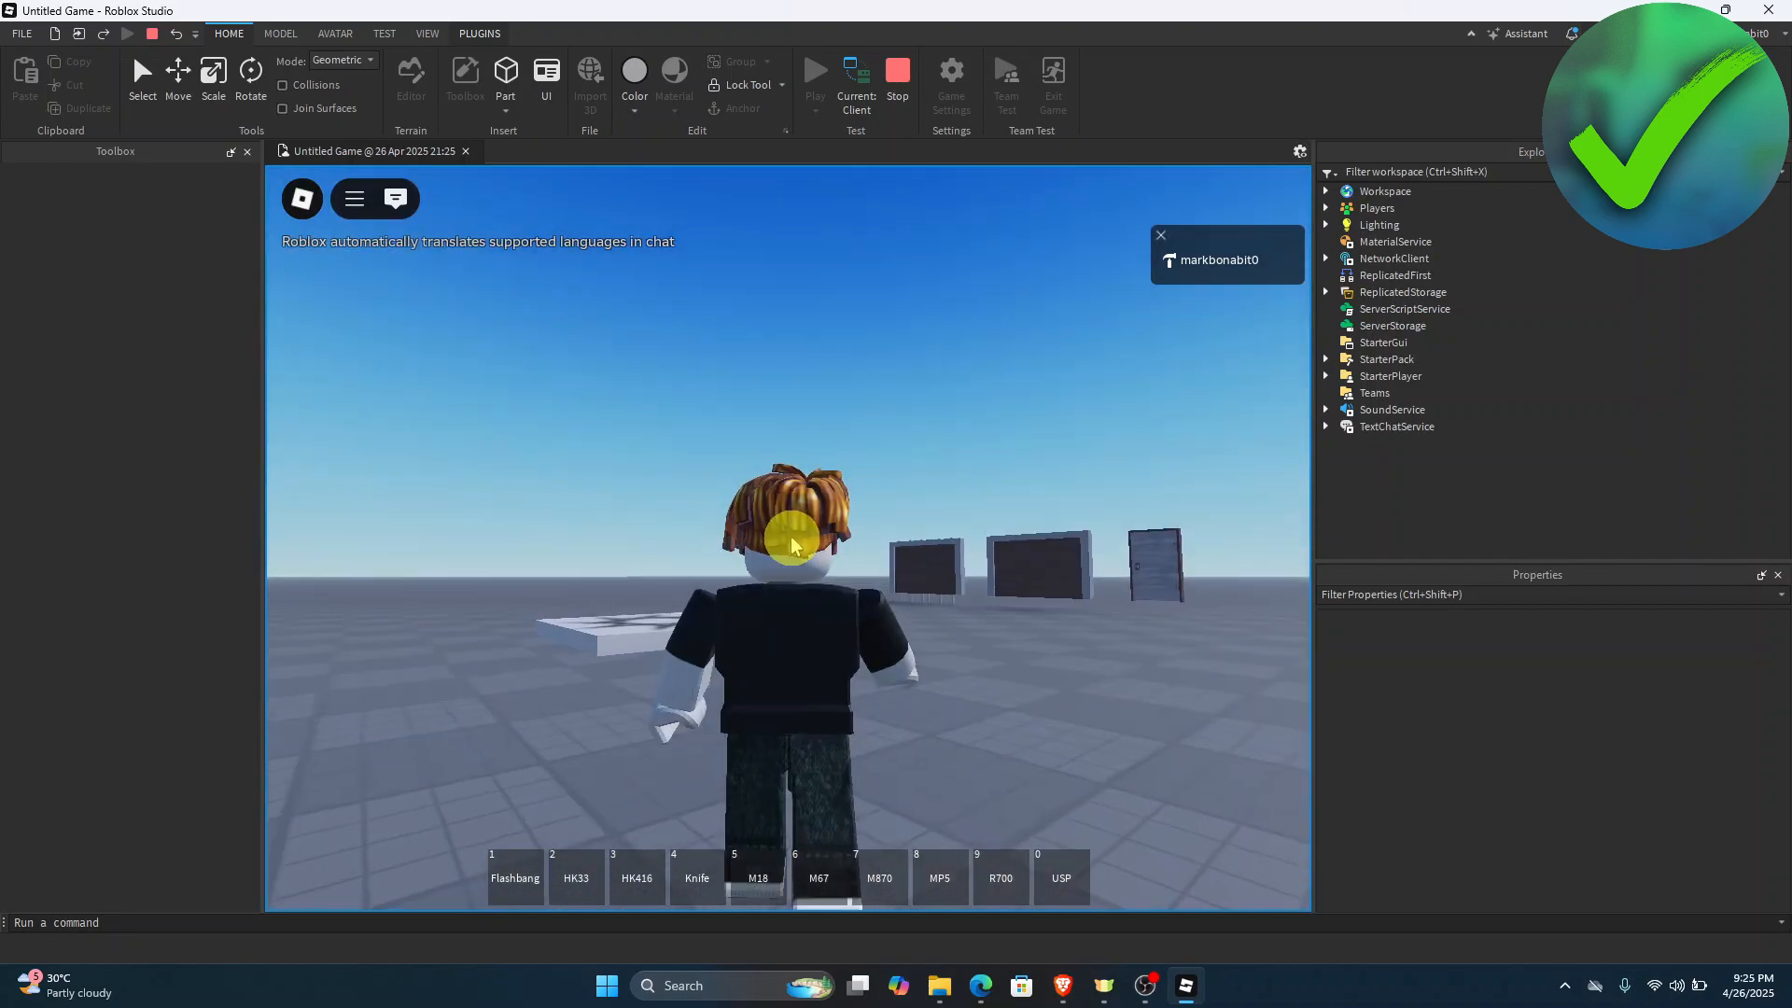
Step: Walk the character around the baseplate near the spawn location to test its movement
key(w)
right_drag(794, 541, 798, 541)
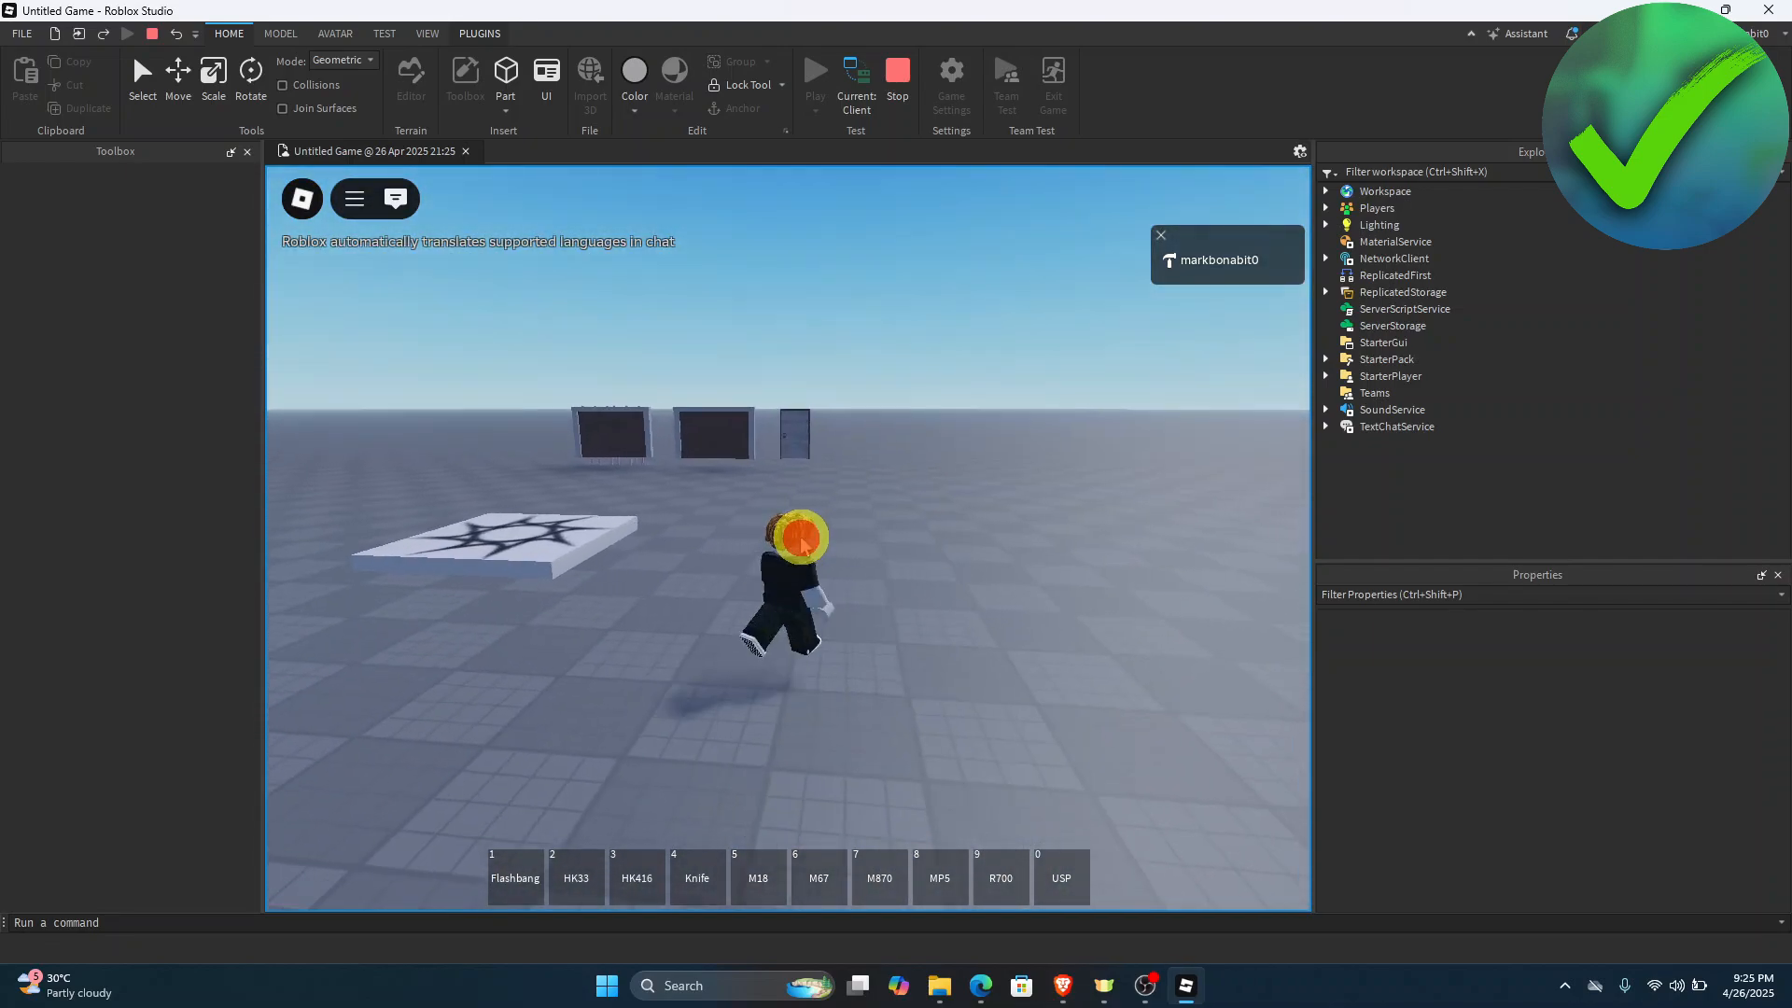
key(s)
key(a)
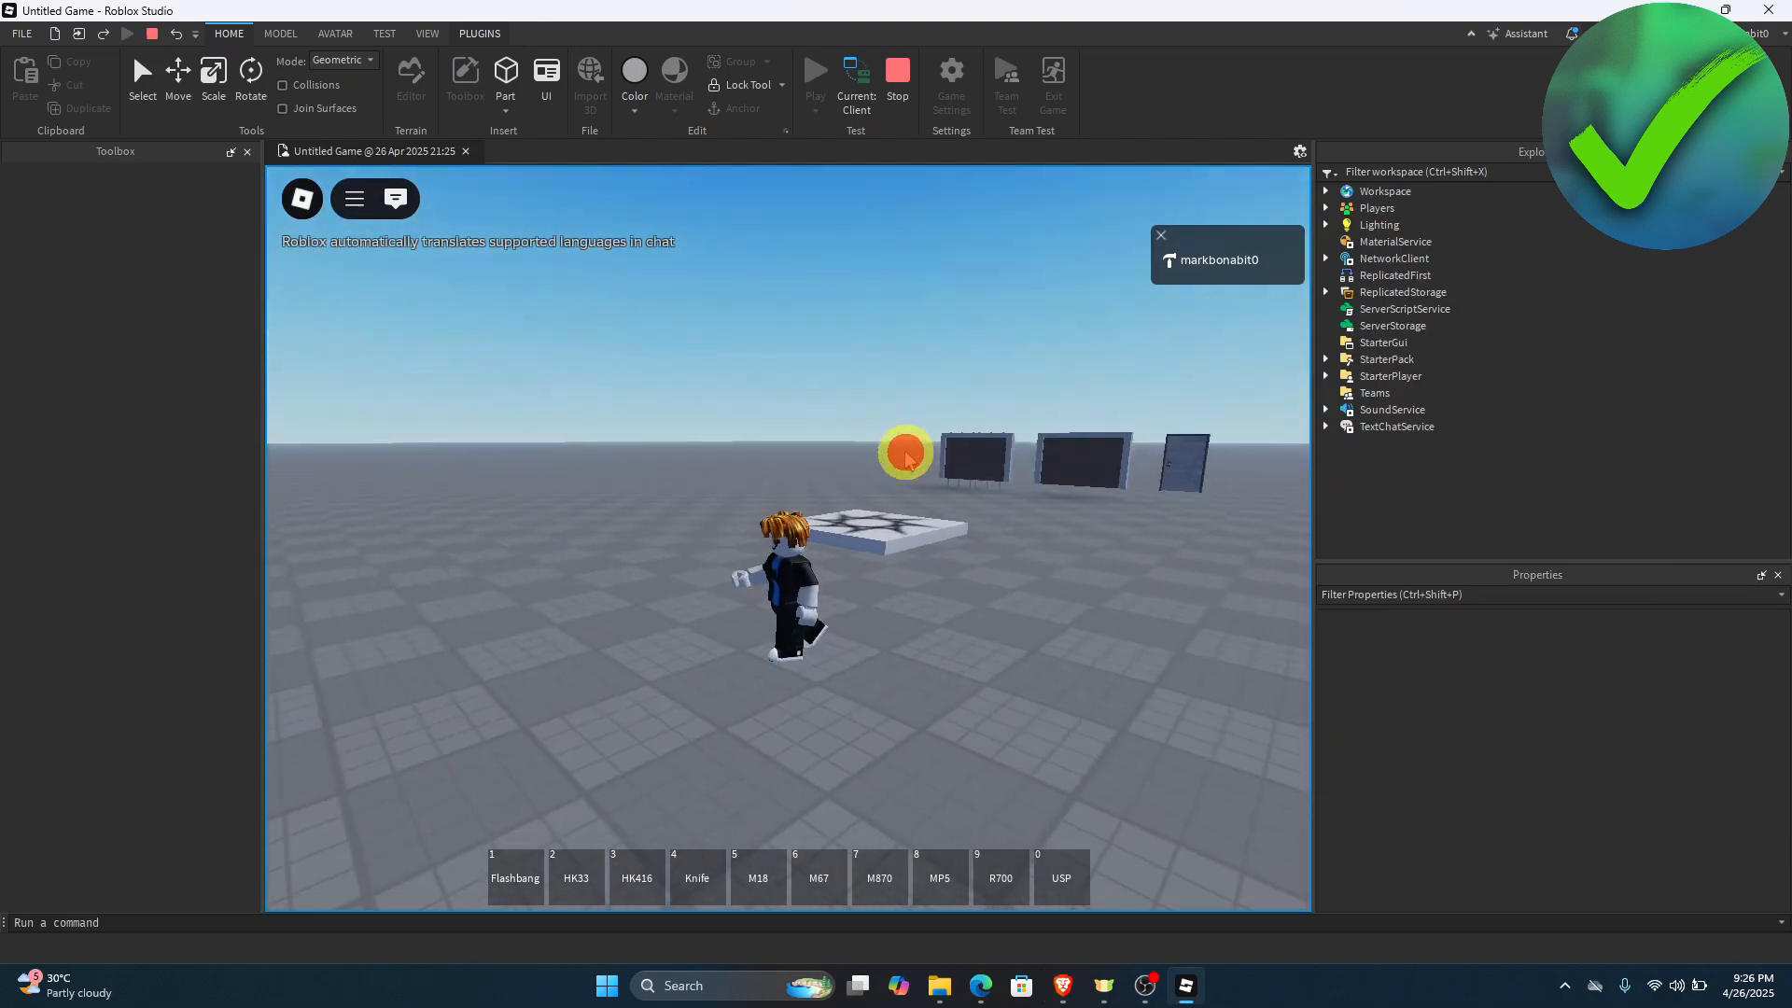